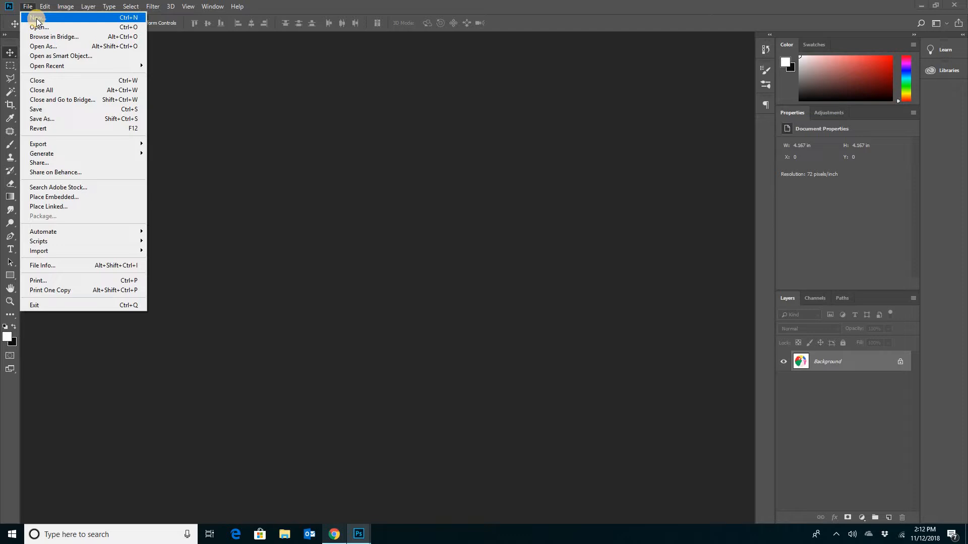
Create a new document 700 pixels wide and 300 pixels high at 72 pixels/inch with a white background.
click(37, 18)
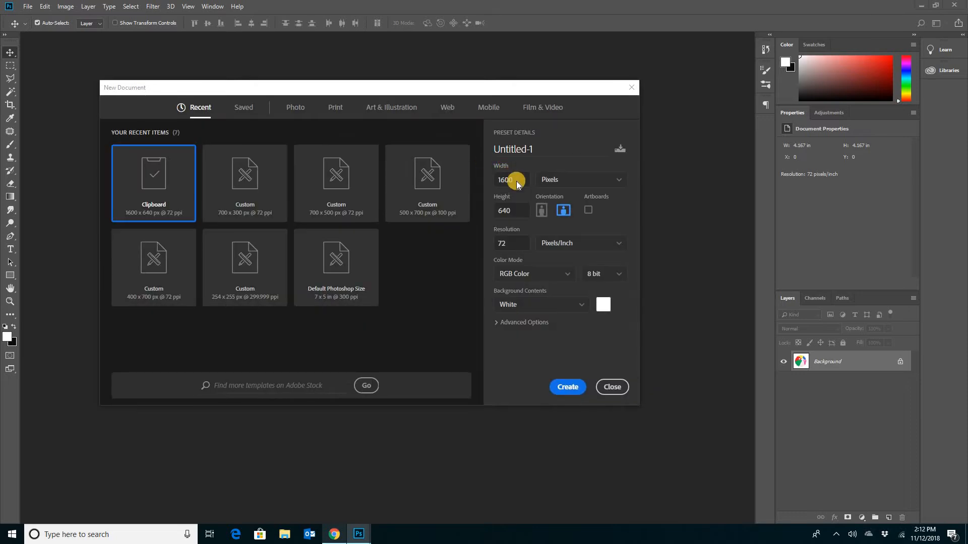
click(502, 180)
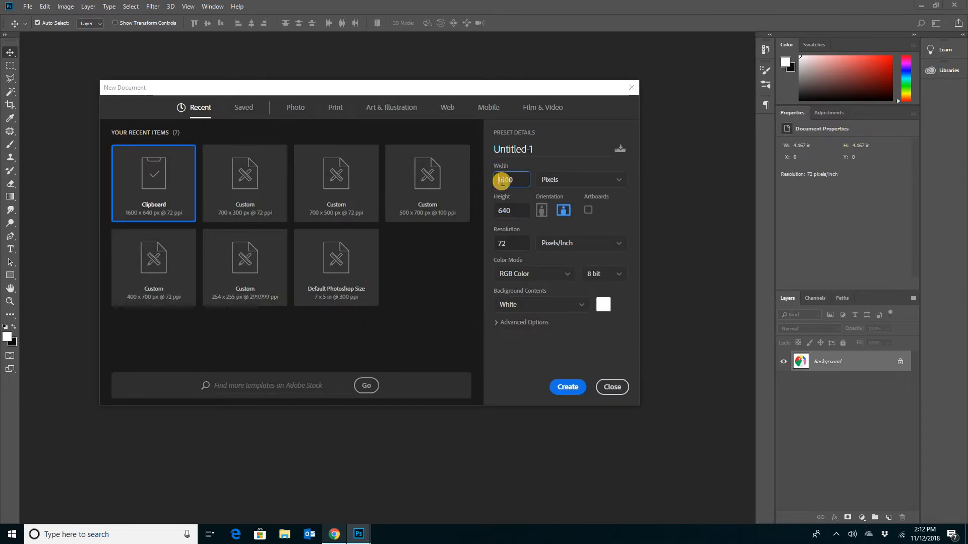
drag(502, 181, 529, 180)
text(7)
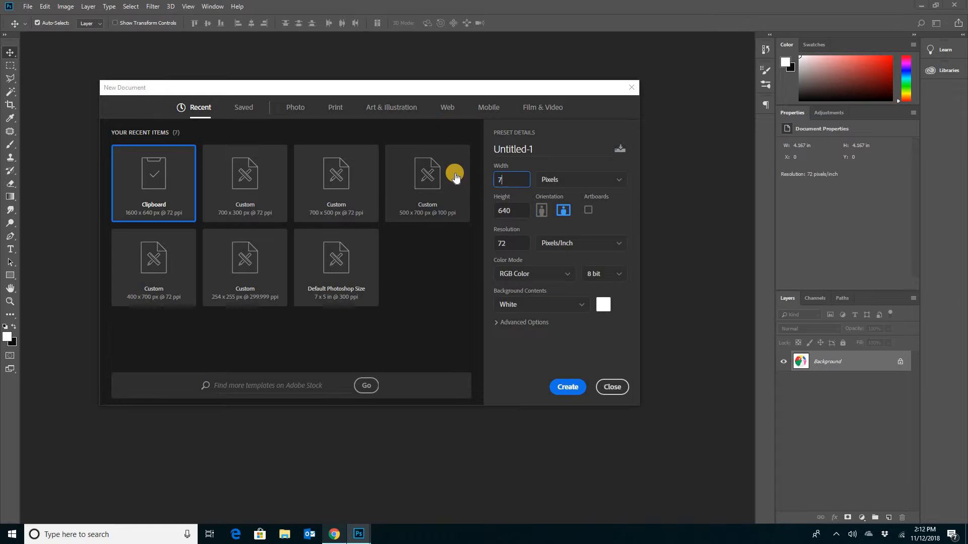
text(00)
drag(518, 209, 489, 211)
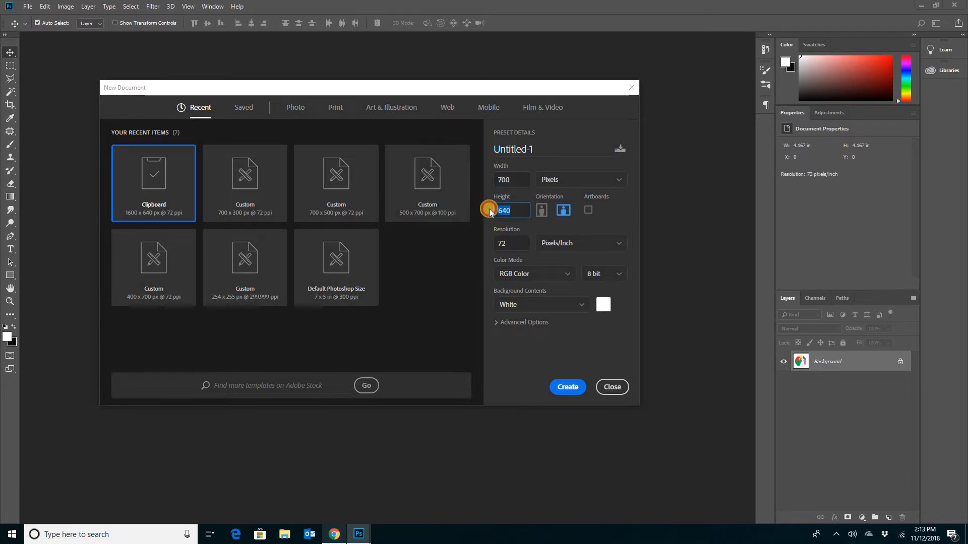
text(300)
click(500, 245)
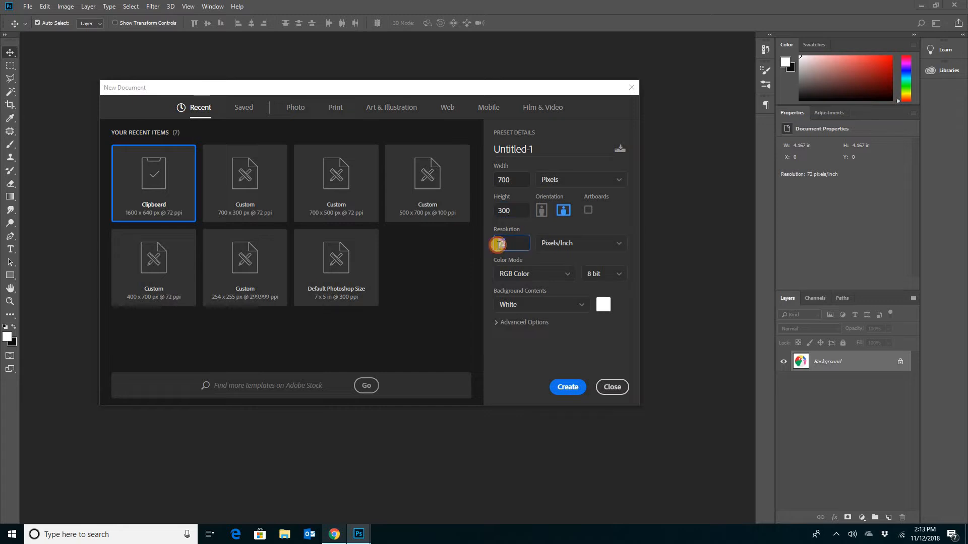
click(564, 388)
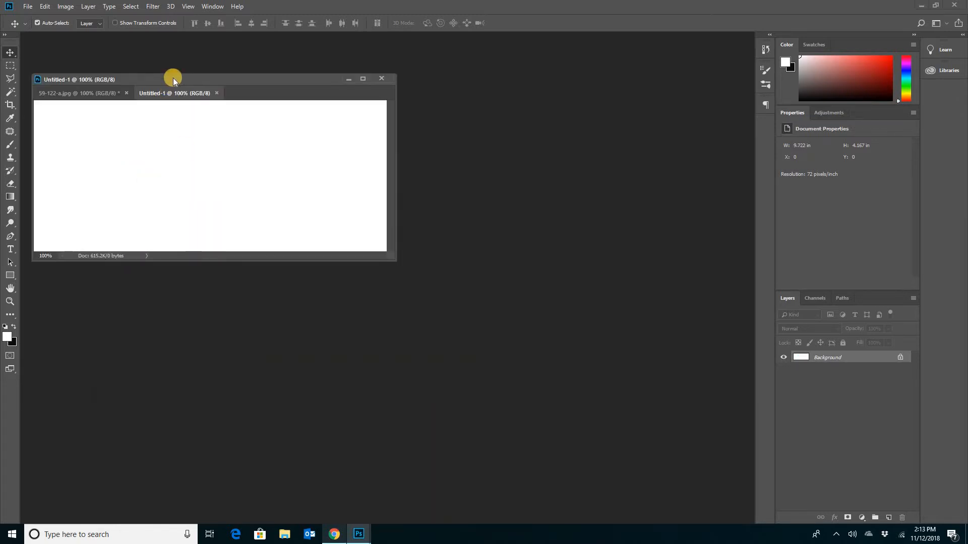
Move the new document's window toward the middle of the workspace and widen it slightly around the canvas.
click(241, 76)
drag(241, 75, 357, 64)
drag(509, 246, 549, 247)
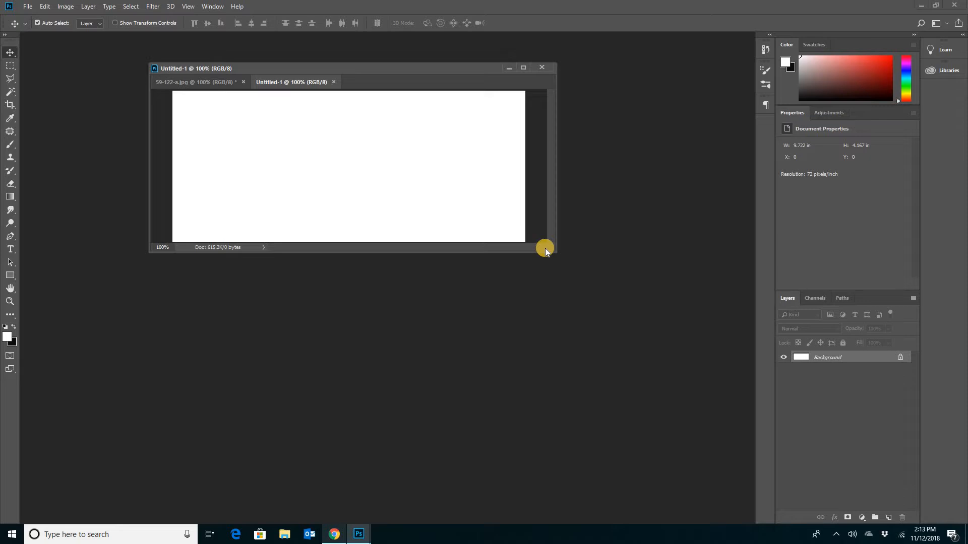
Add a new layer and draw a nearly square rectangular selection, about 1.68 by 1.5 in, near the canvas's left edge.
click(889, 519)
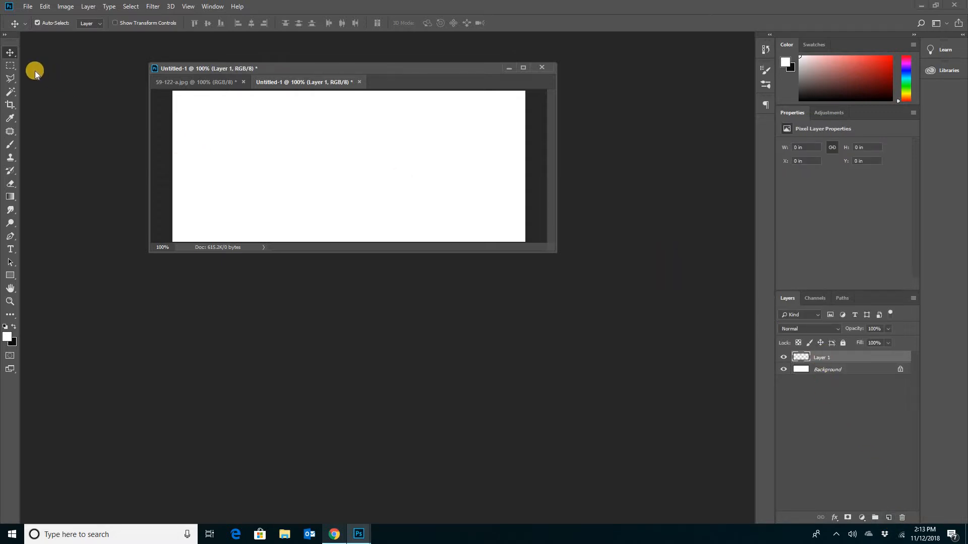
click(9, 65)
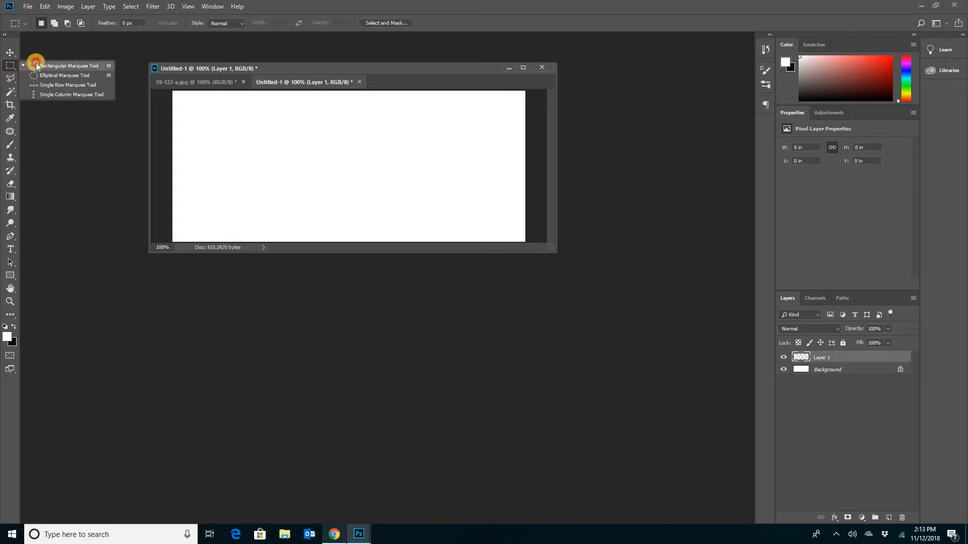
click(37, 66)
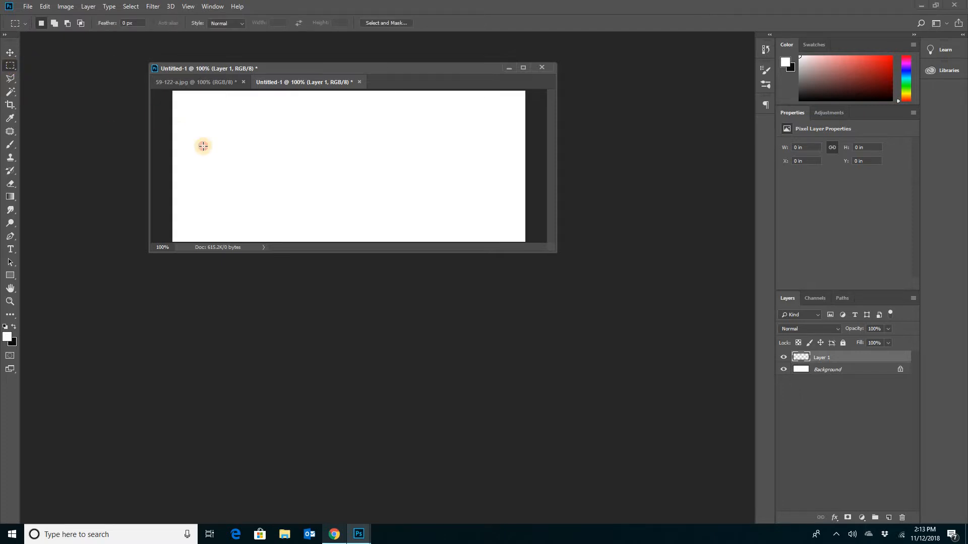
drag(196, 127, 252, 182)
Fill the selection with a diagonal blue-red-yellow linear gradient and remove the selection.
click(10, 197)
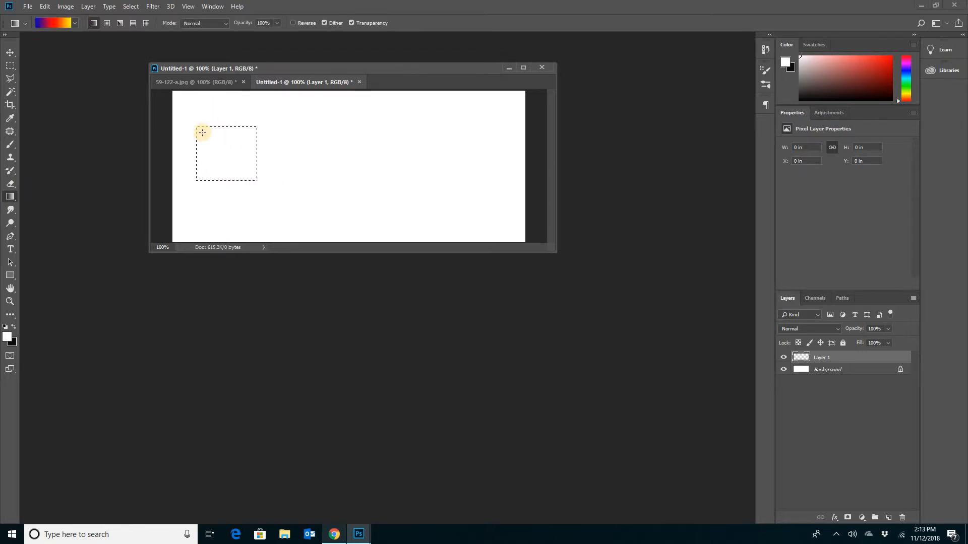
drag(201, 132, 266, 194)
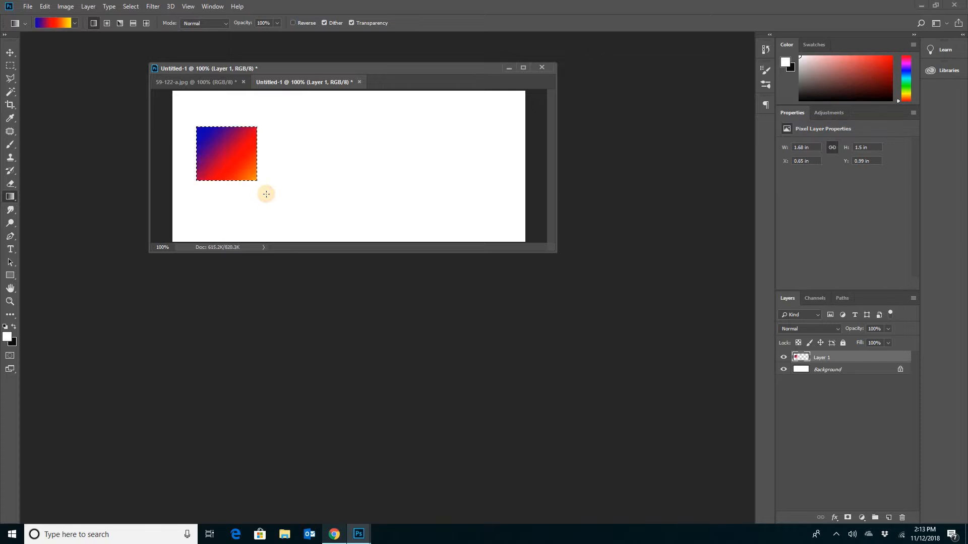
click(12, 53)
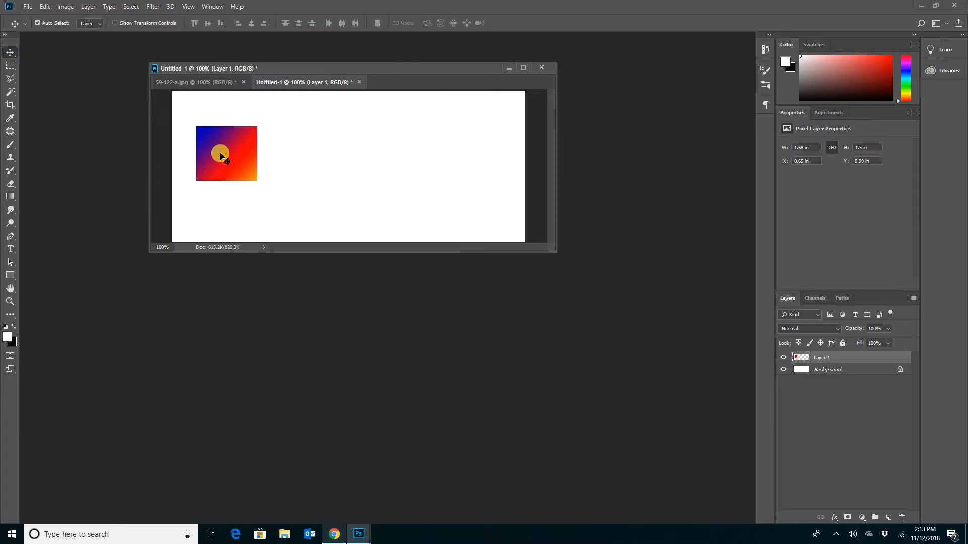
Show the Timeline and place it below the document, enlarged to nearly the full workspace width and made taller.
click(210, 7)
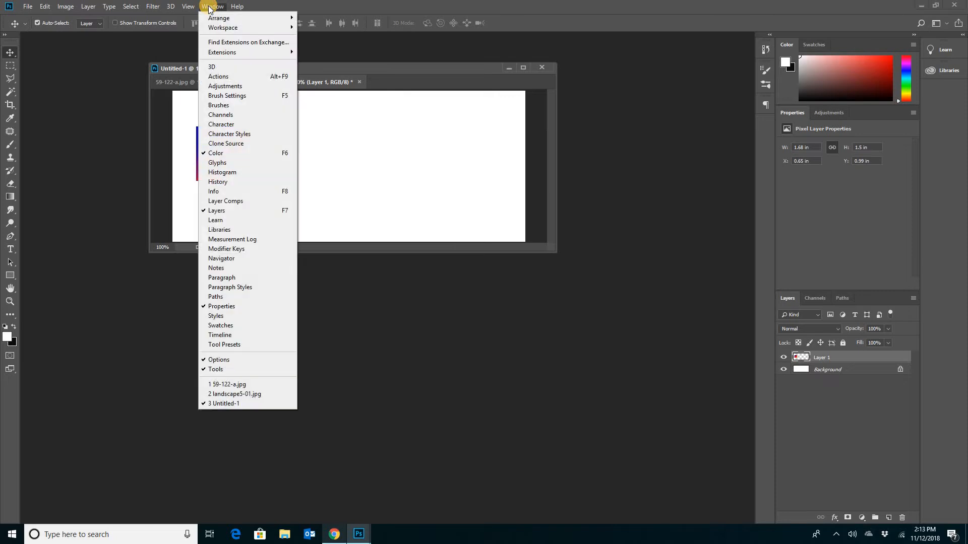
click(231, 336)
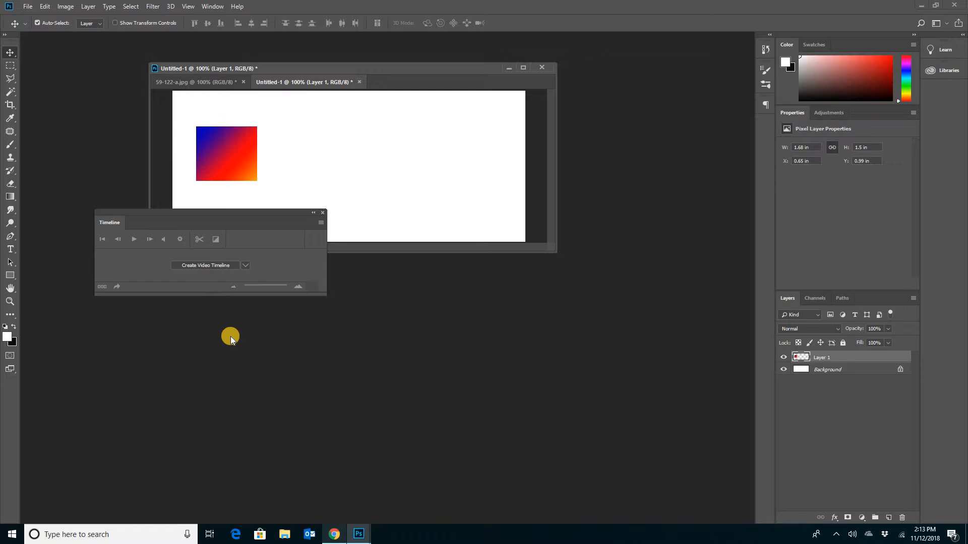
drag(194, 212, 116, 430)
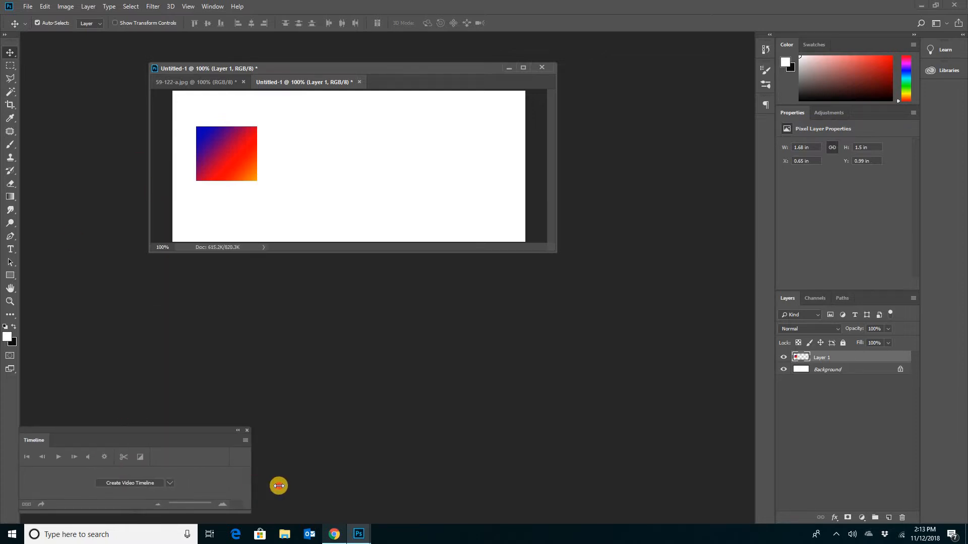
drag(279, 486, 756, 479)
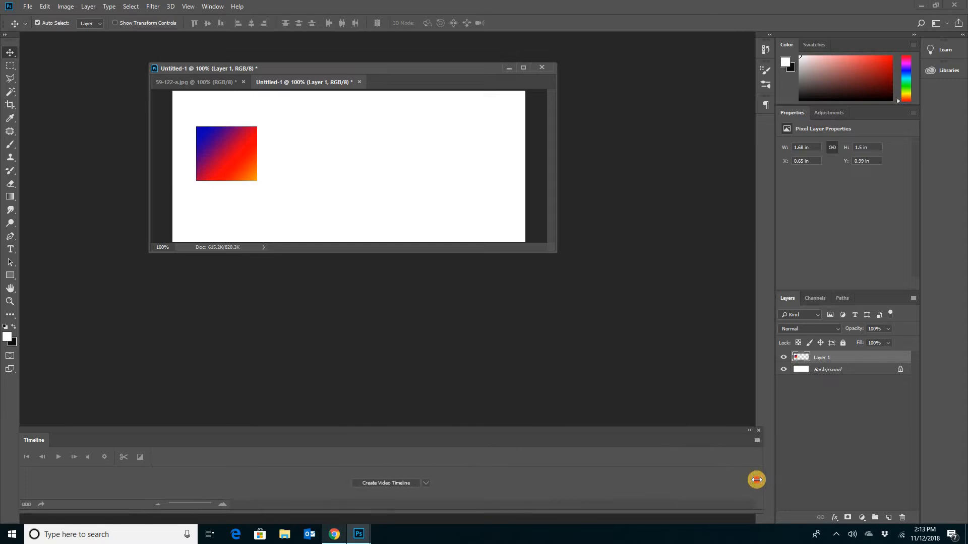
drag(567, 429, 561, 348)
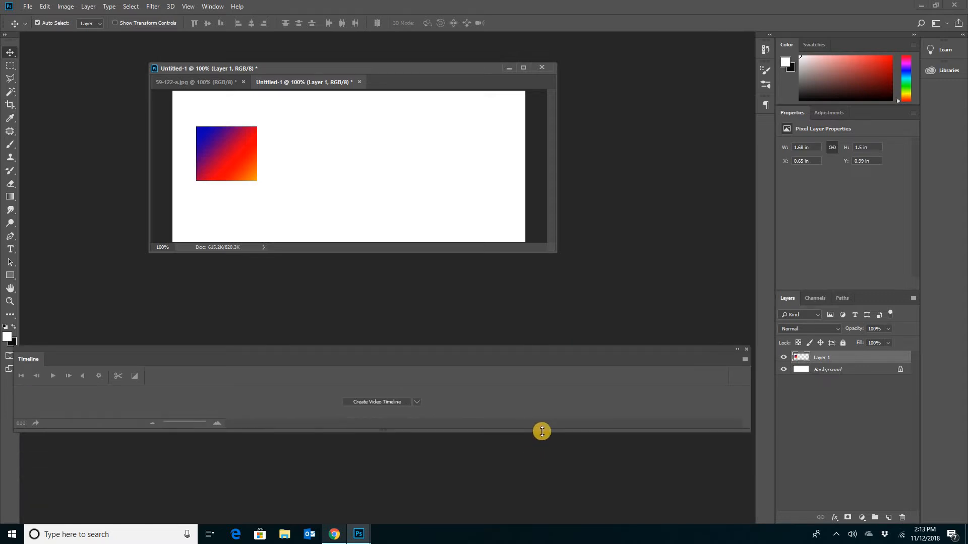
drag(541, 432, 542, 476)
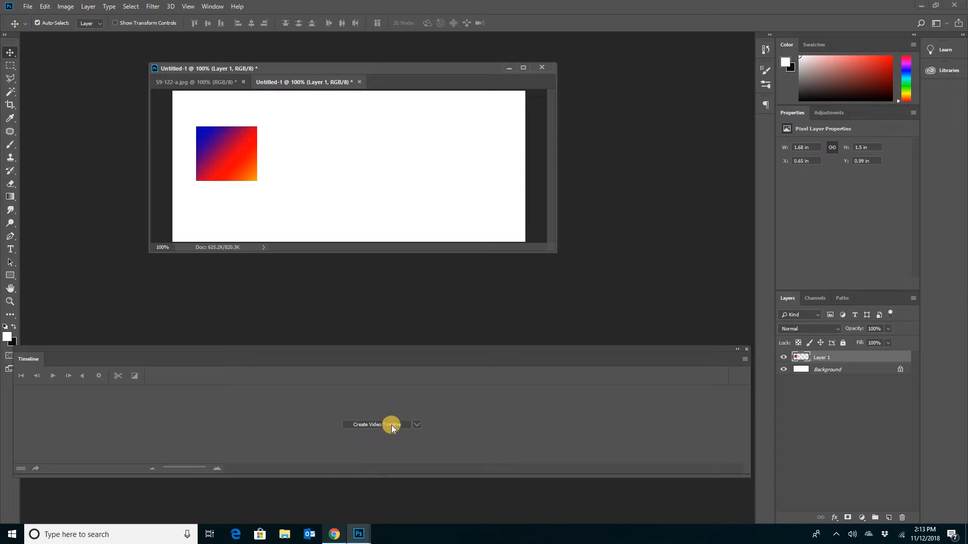
click(418, 425)
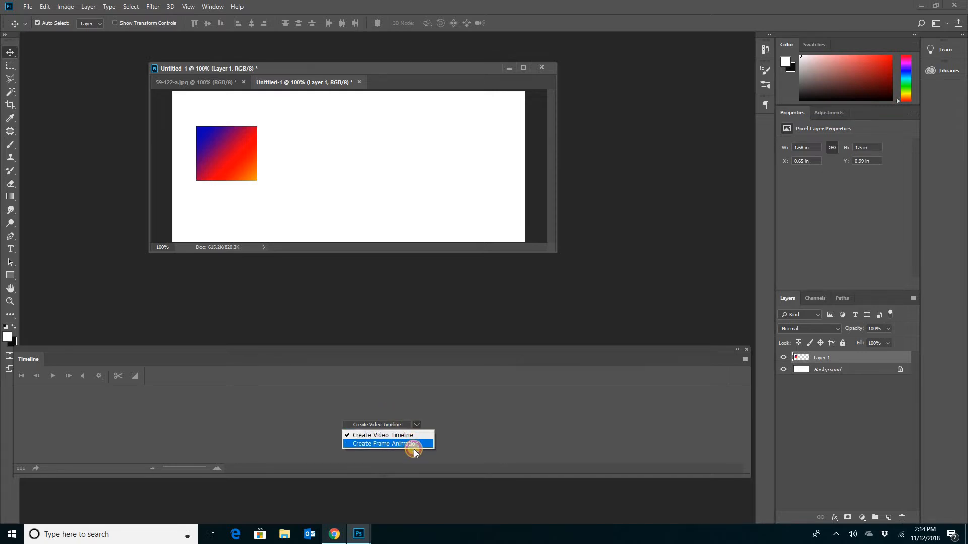
click(413, 444)
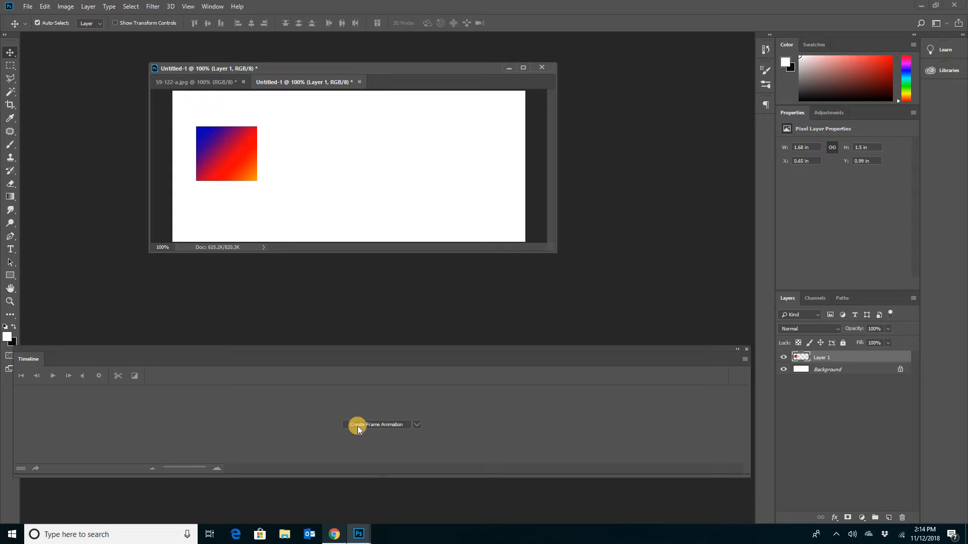
click(416, 423)
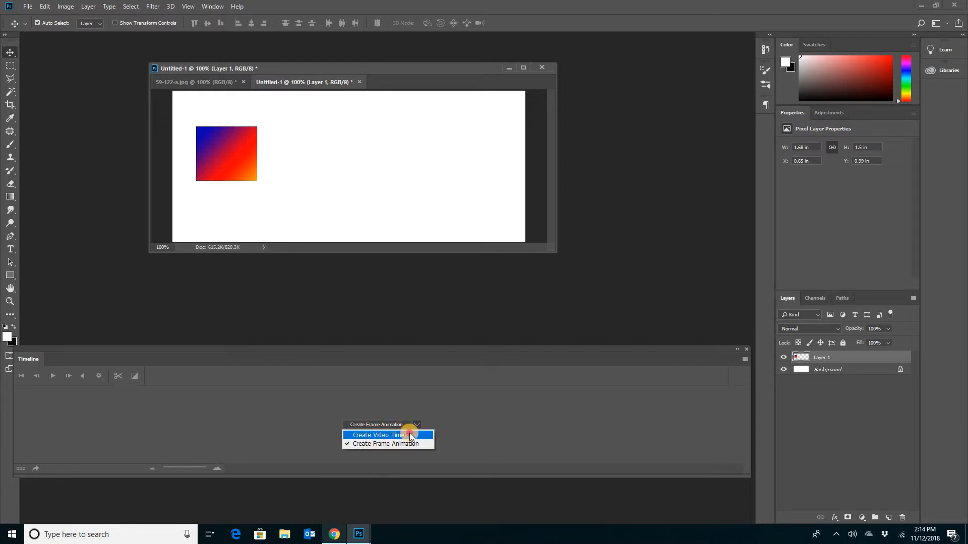
click(409, 435)
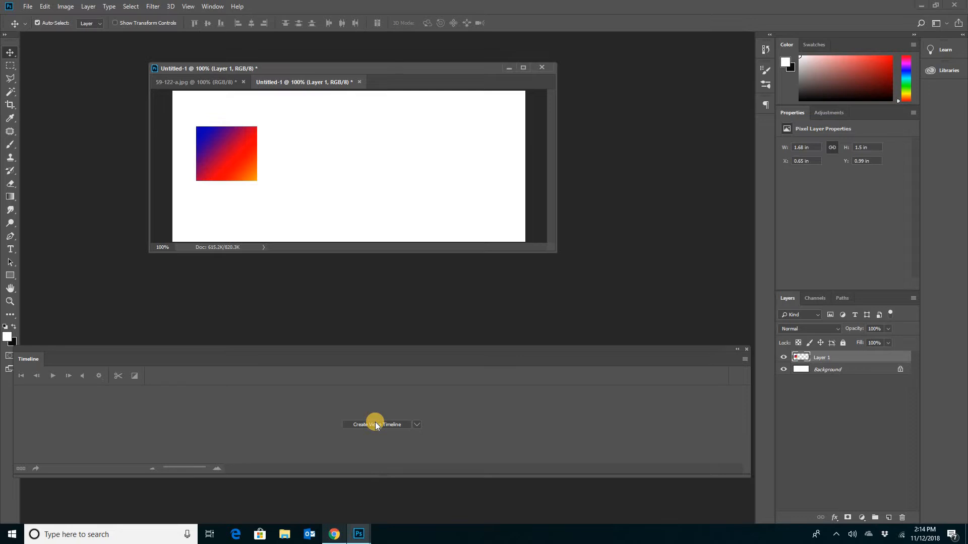
Create a video timeline for the document and keep the playhead at the start.
click(379, 425)
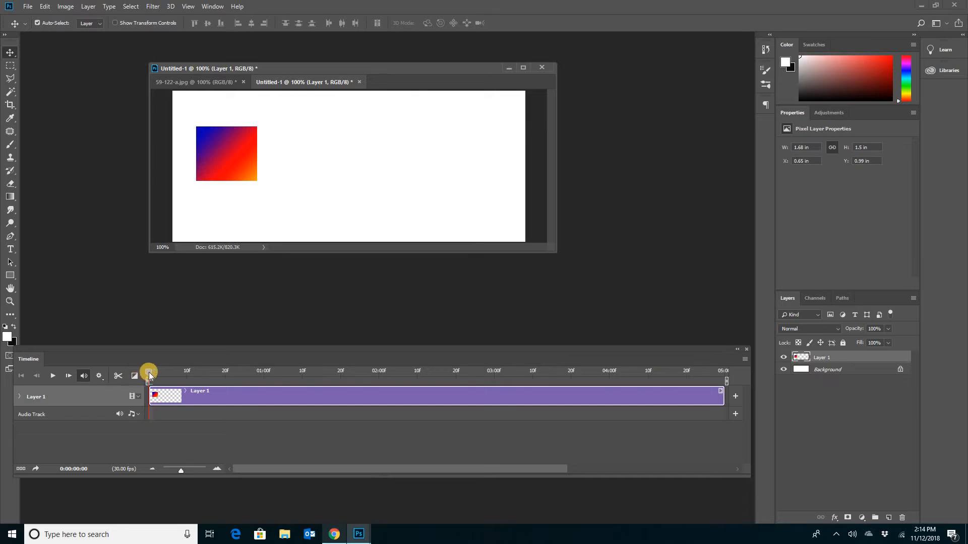
mouse_move(149, 374)
mouse_down()
mouse_move(610, 386)
mouse_move(380, 373)
mouse_move(146, 383)
mouse_up()
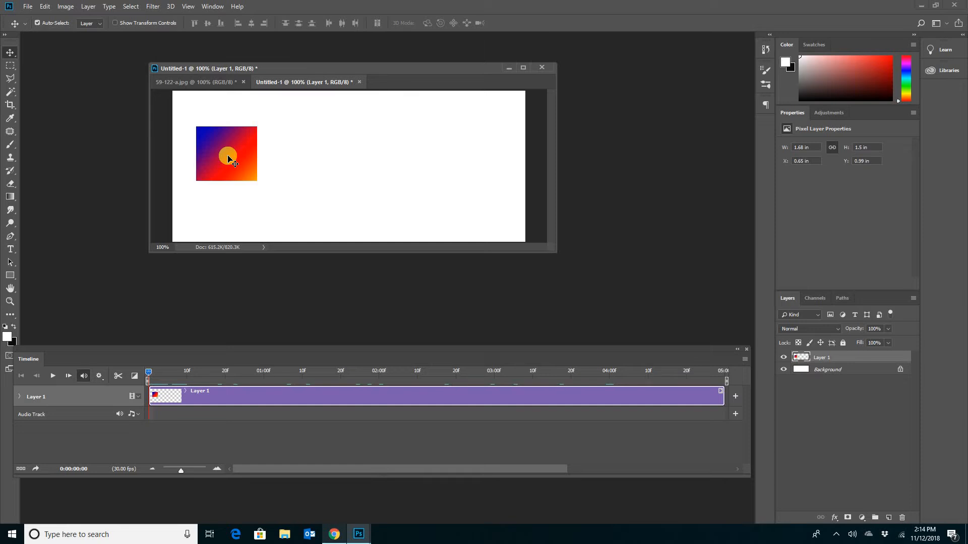
Convert the gradient square's layer to a Smart Object.
mouse_move(228, 159)
mouse_down()
mouse_move(236, 164)
mouse_move(230, 158)
mouse_up()
click(87, 7)
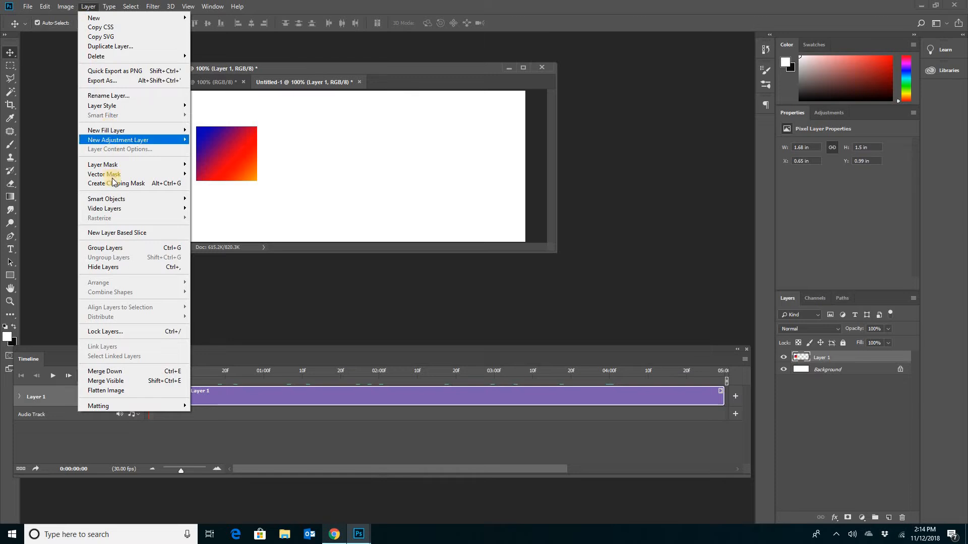
mouse_move(121, 205)
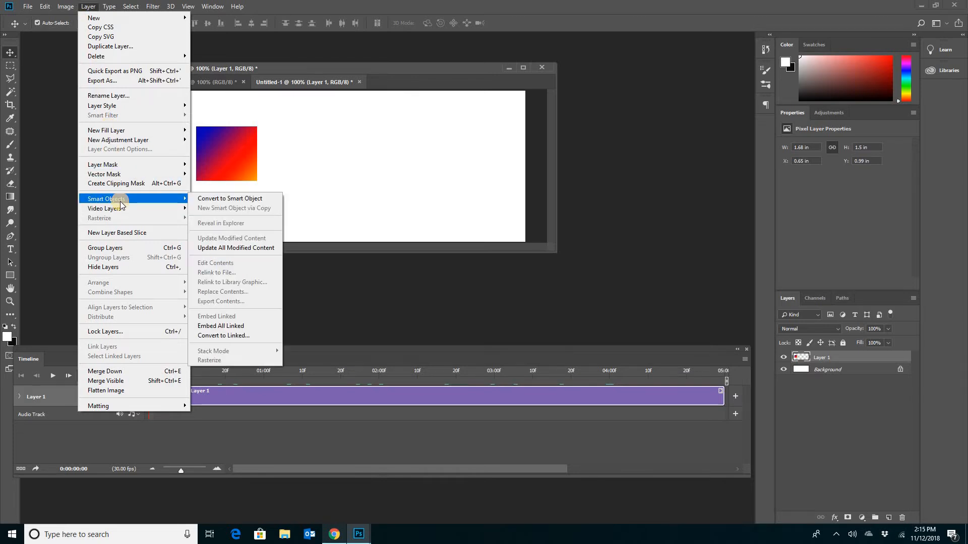
click(244, 198)
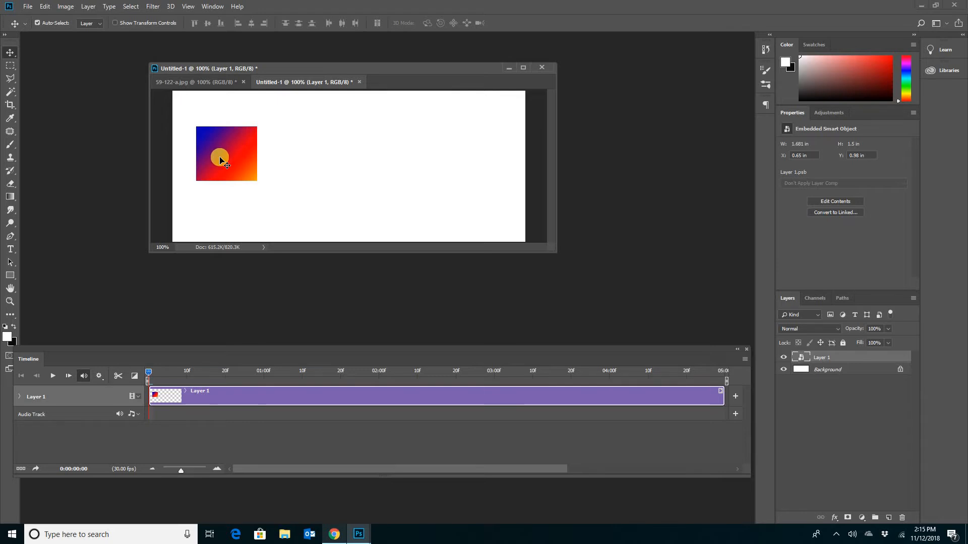
Keyframe Layer 1's Transform at the start, and at 3 seconds move the square to about X 7.25 in, Y 0.81 in.
click(19, 398)
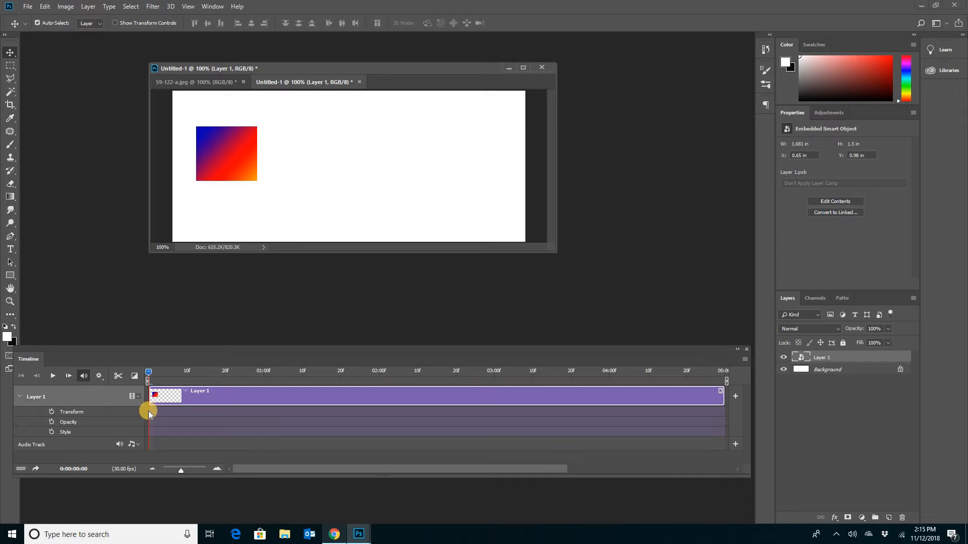
click(52, 413)
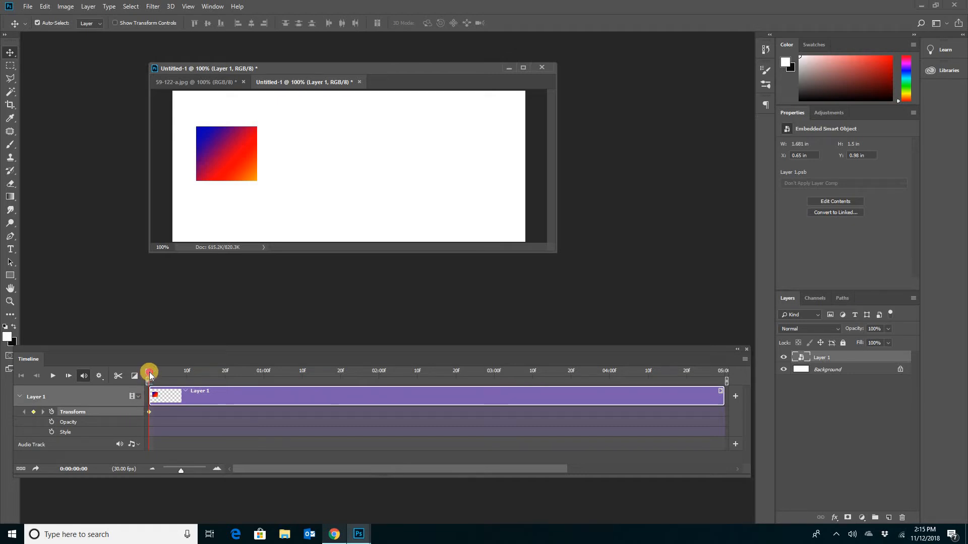
drag(149, 375, 495, 375)
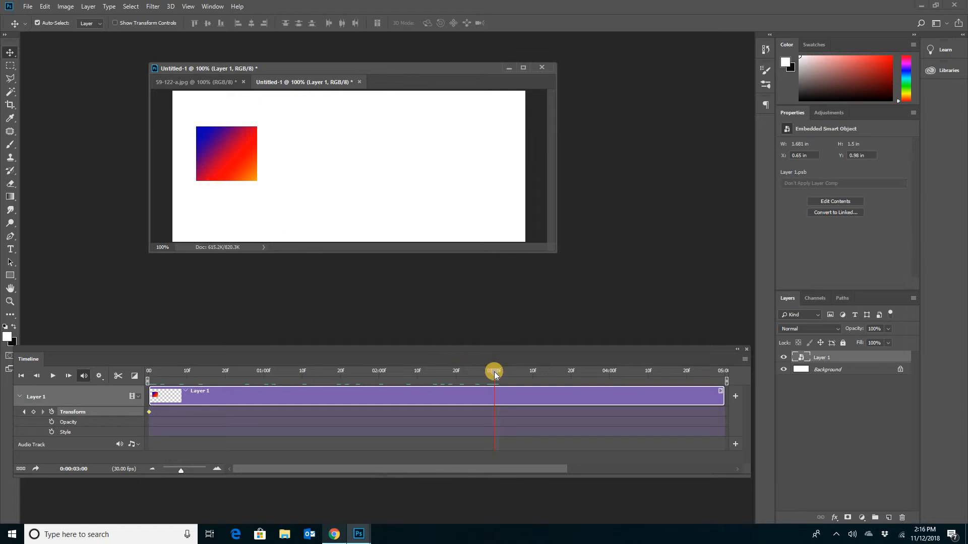
drag(242, 158, 467, 154)
drag(474, 148, 475, 149)
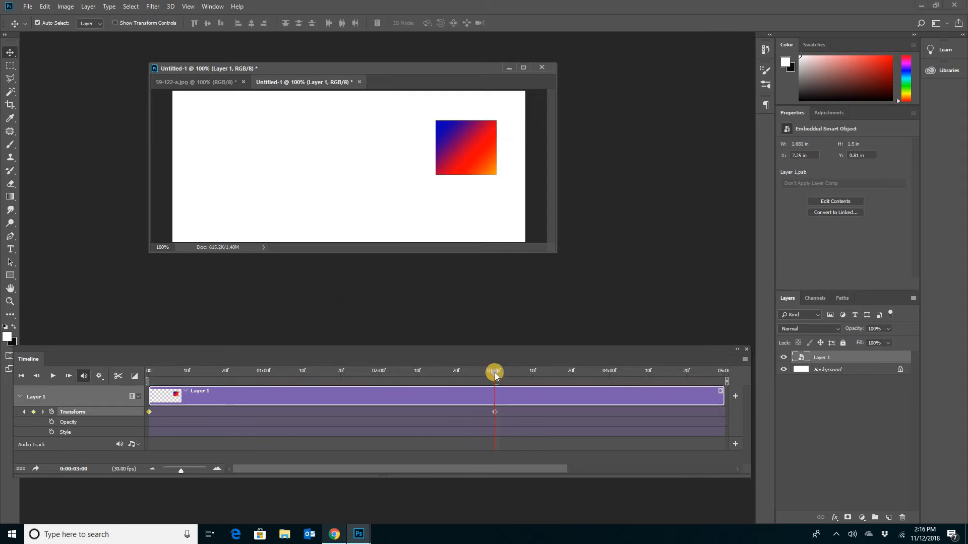
Play the animation from the beginning, stop it, and return the playhead to the 3-second keyframe.
drag(494, 375, 56, 367)
click(54, 377)
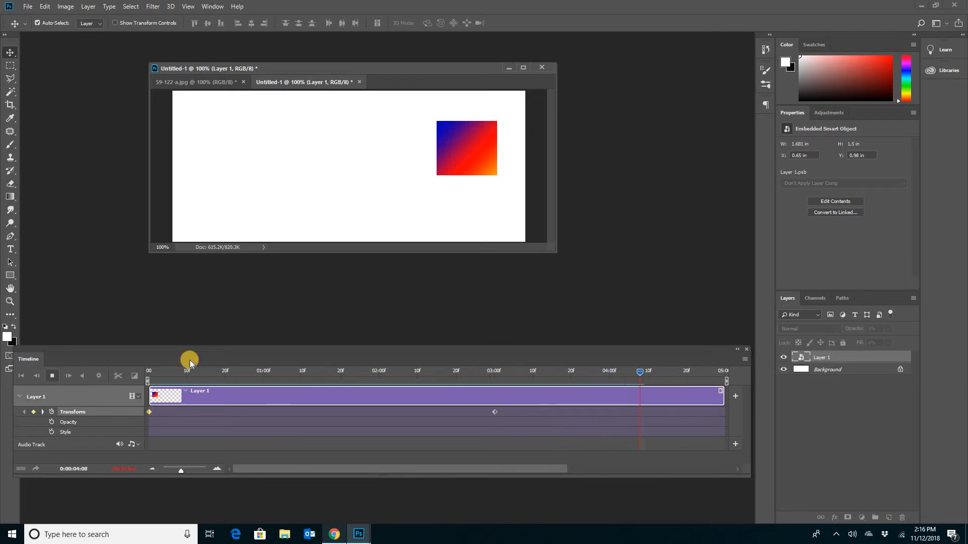
click(50, 377)
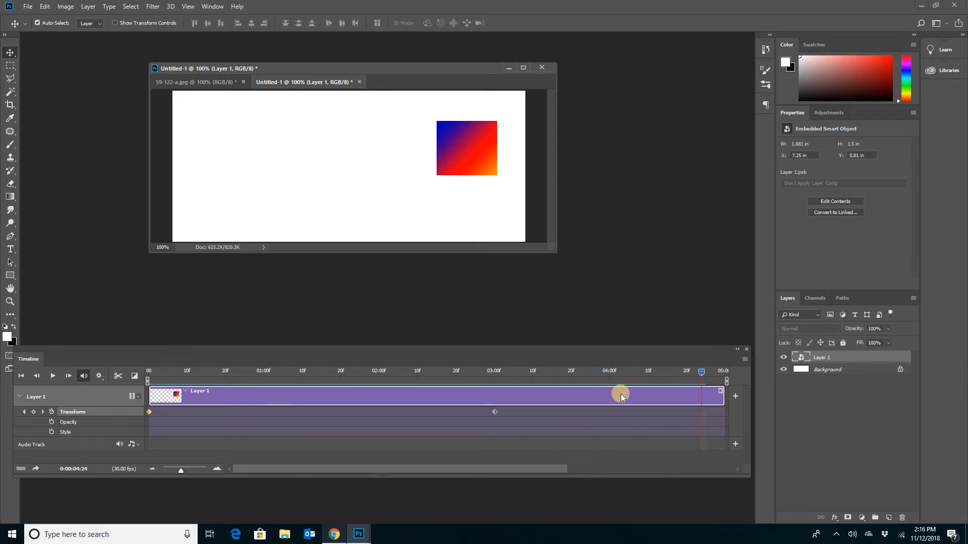
drag(548, 375, 503, 378)
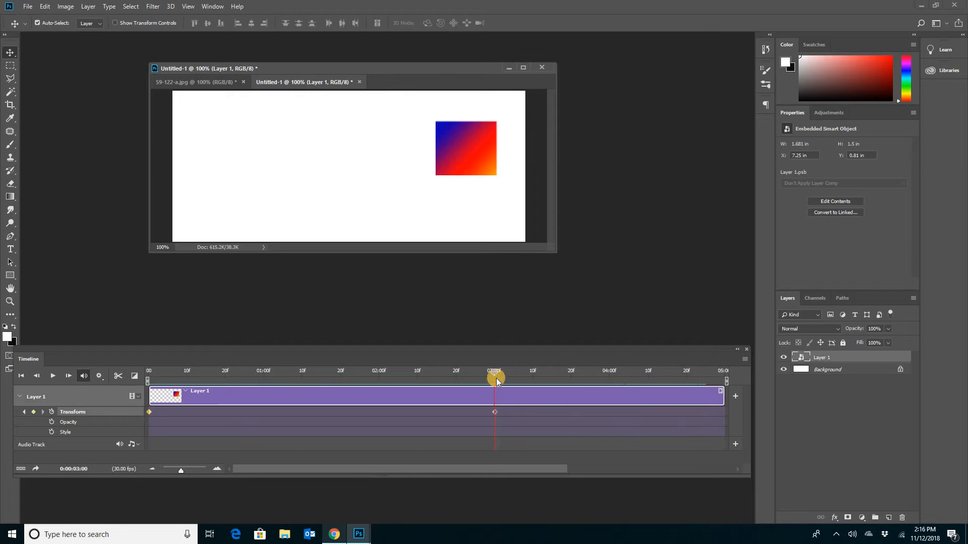
At the 3-second keyframe, rotate the gradient square about -123.4 degrees with Free Transform.
click(463, 154)
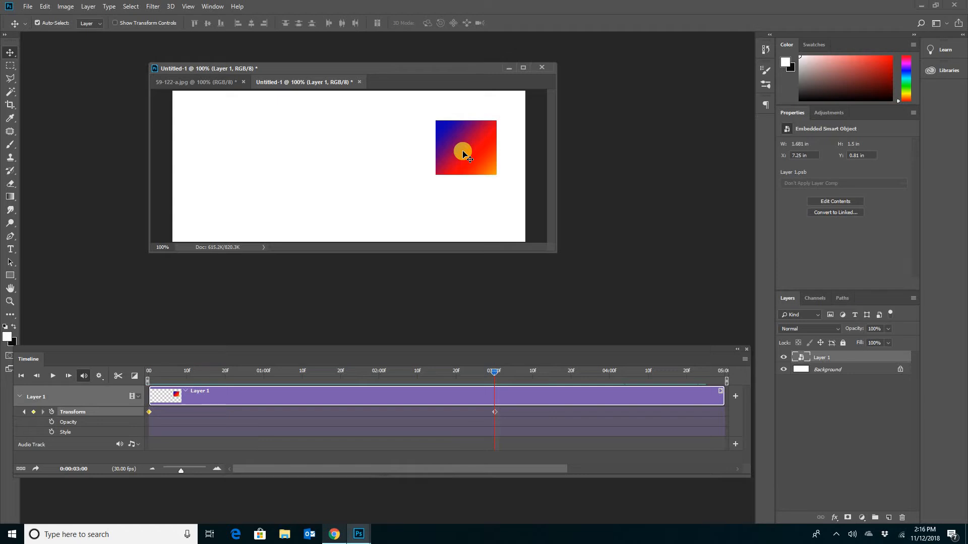
drag(462, 160, 461, 161)
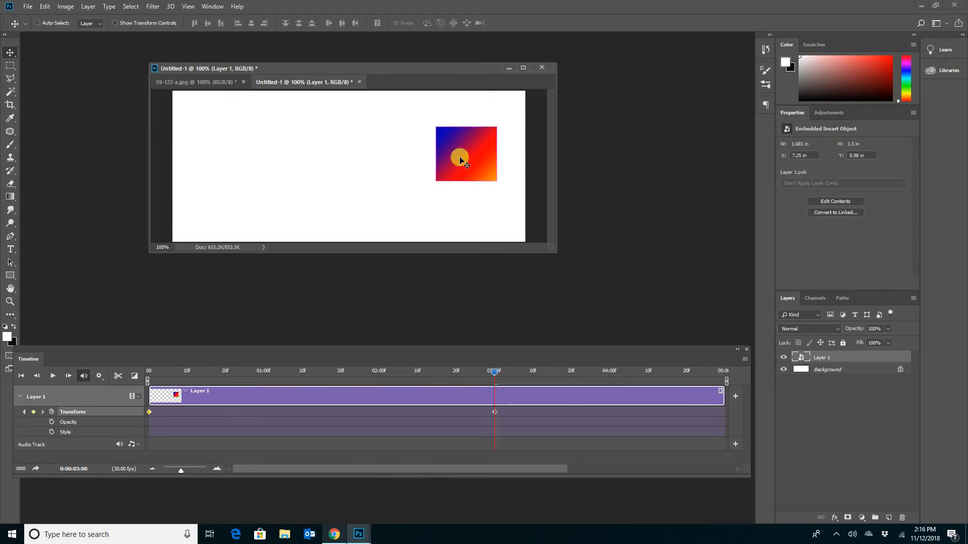
key(ctrl+t)
drag(442, 101, 402, 144)
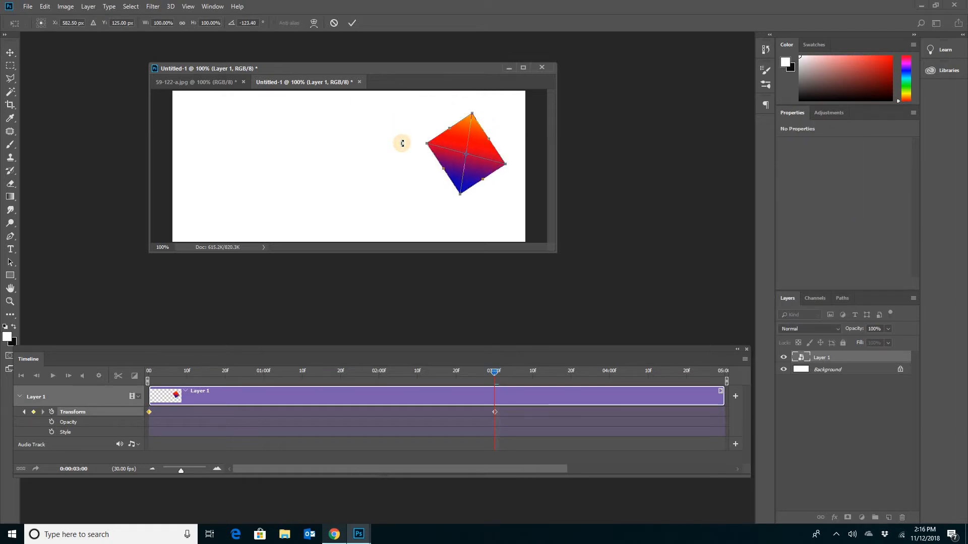
key(Return)
Play the square's move-and-rotate animation from the start and stop it before the 3-second keyframe.
click(495, 368)
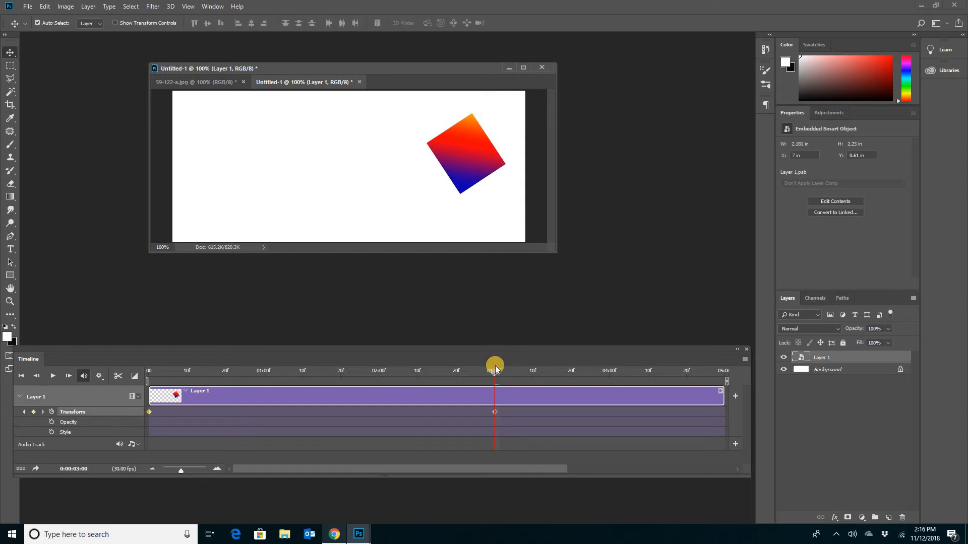
drag(447, 377, 38, 367)
click(53, 376)
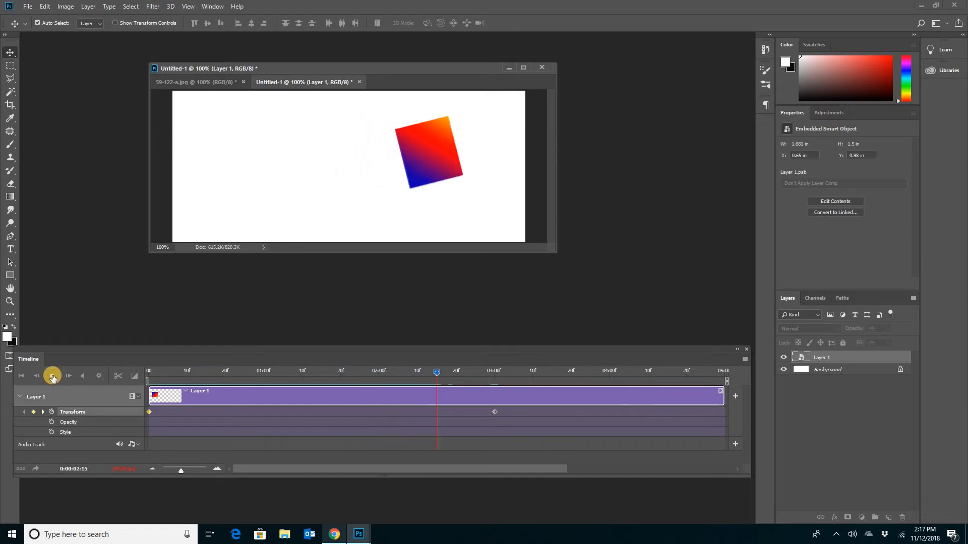
click(54, 377)
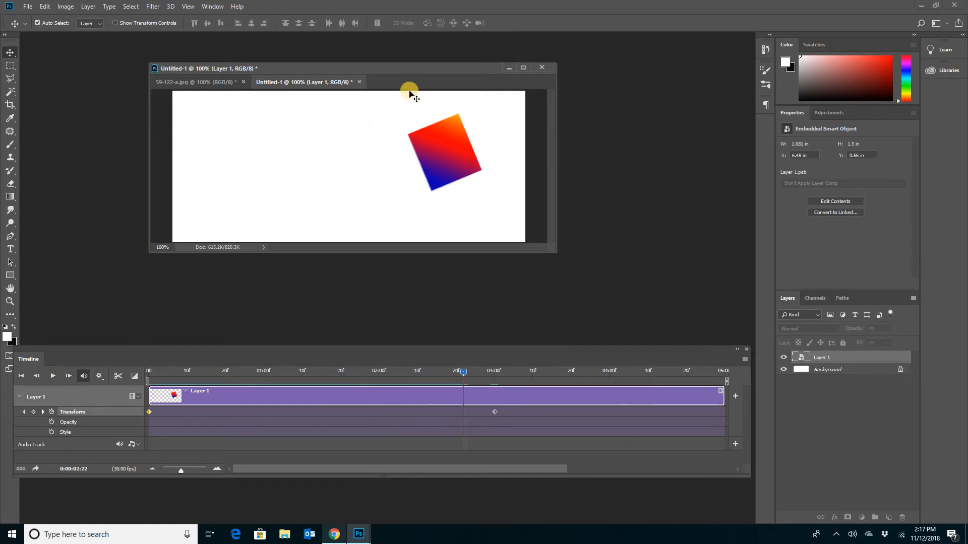
Close the square animation document without saving, and shrink and move the beach ball image window aside.
click(358, 81)
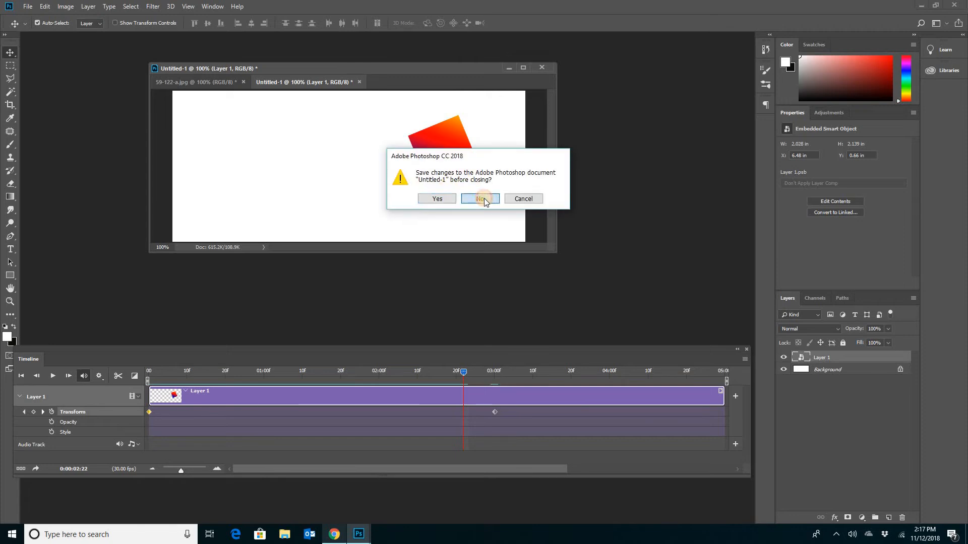
click(480, 199)
drag(422, 69, 535, 68)
drag(667, 233, 463, 235)
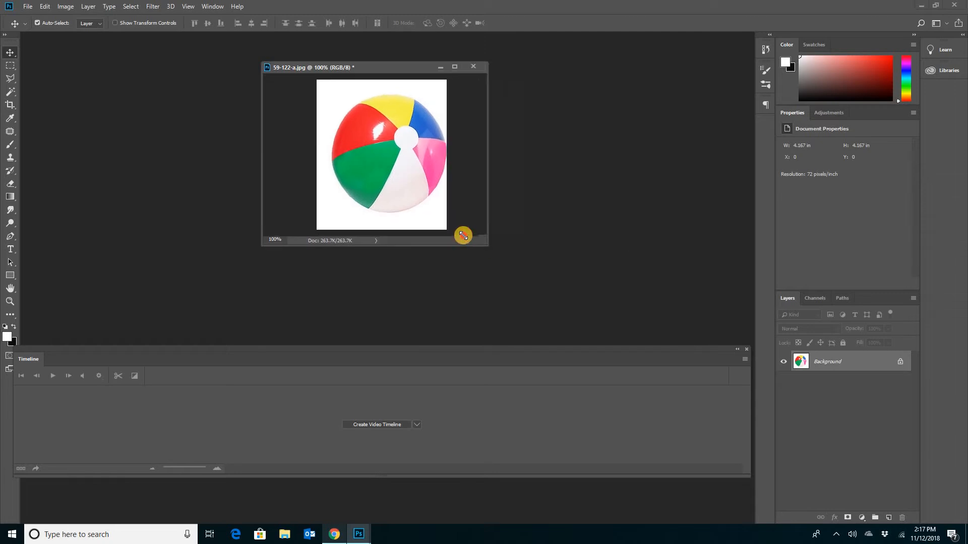
drag(324, 71, 595, 72)
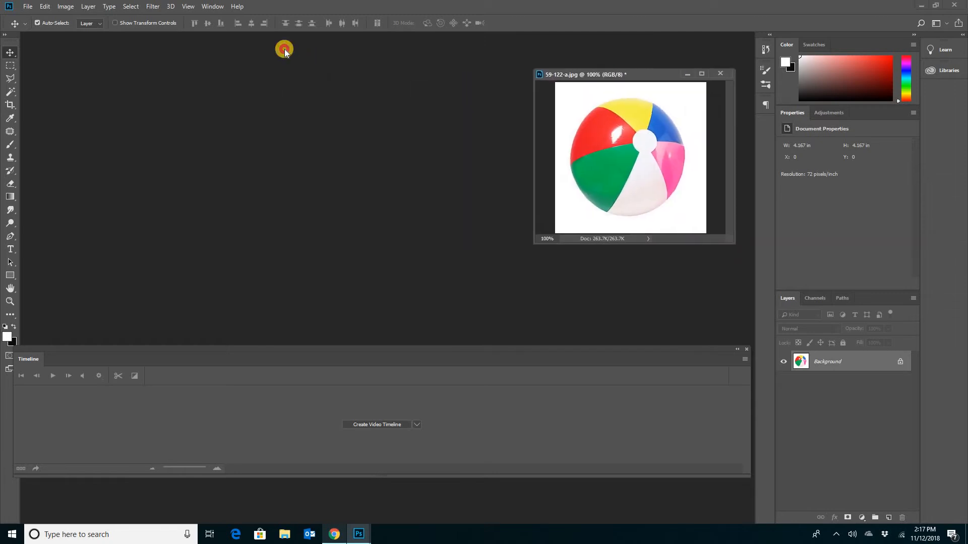
Create a white 700 by 300 pixel document at 72 pixels/inch and float its window beside the beach ball image.
click(31, 8)
click(31, 17)
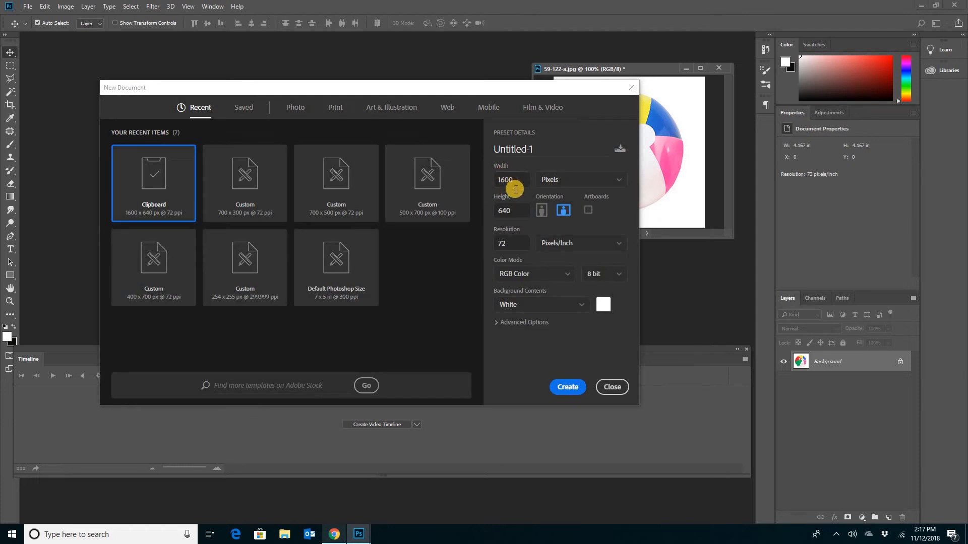
drag(520, 179, 477, 180)
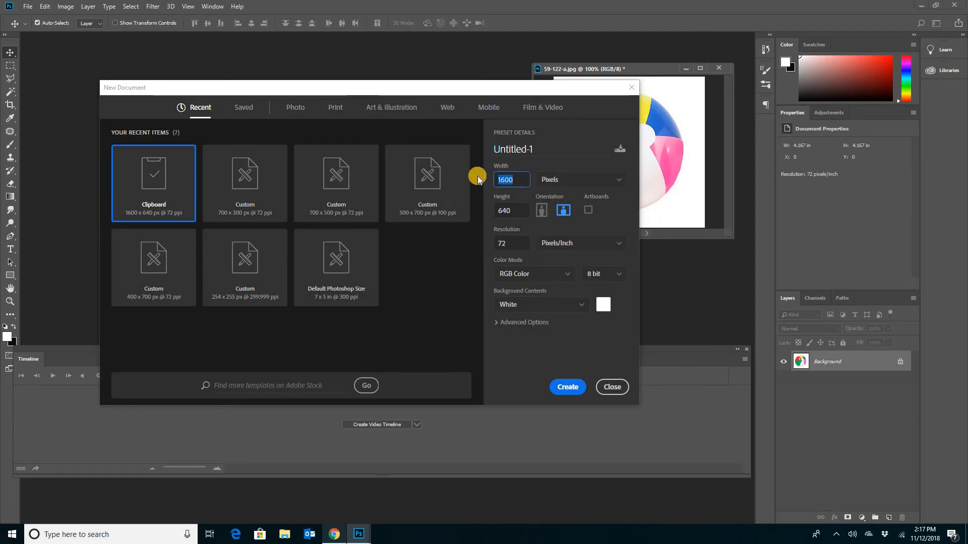
text(7)
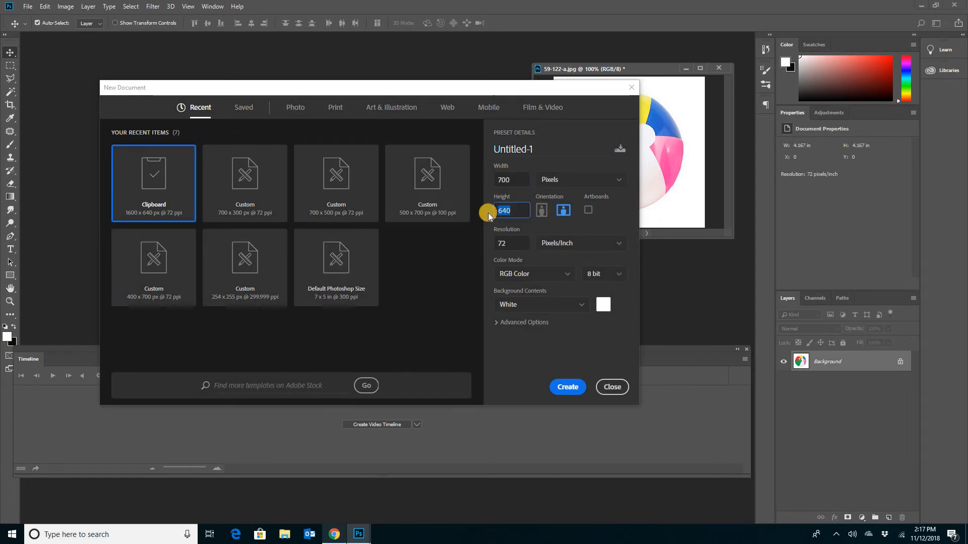
text(300)
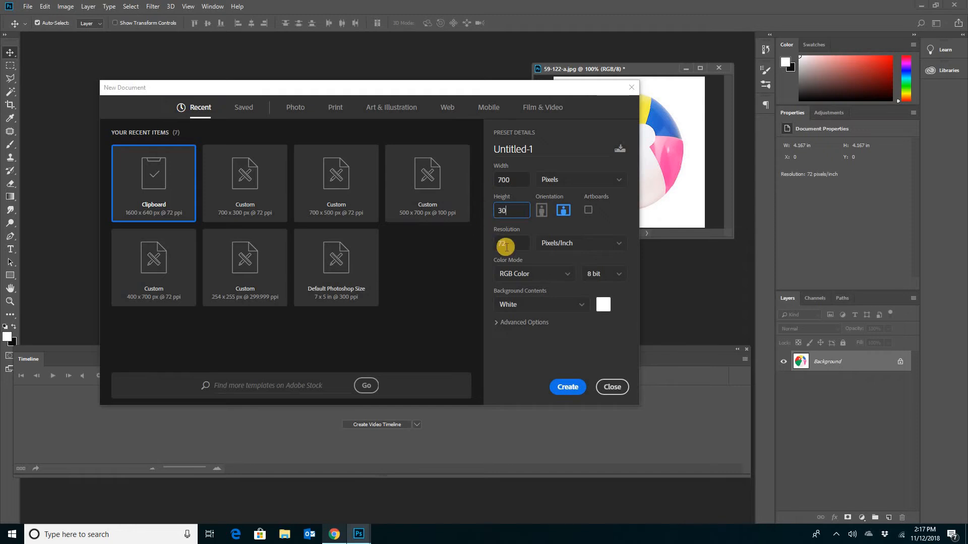
click(569, 389)
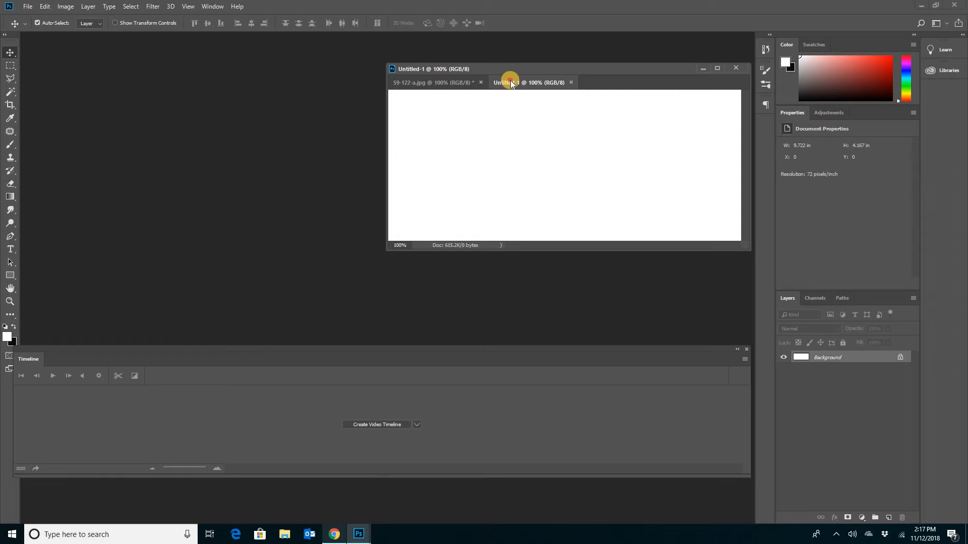
drag(510, 83, 239, 71)
drag(414, 198, 172, 71)
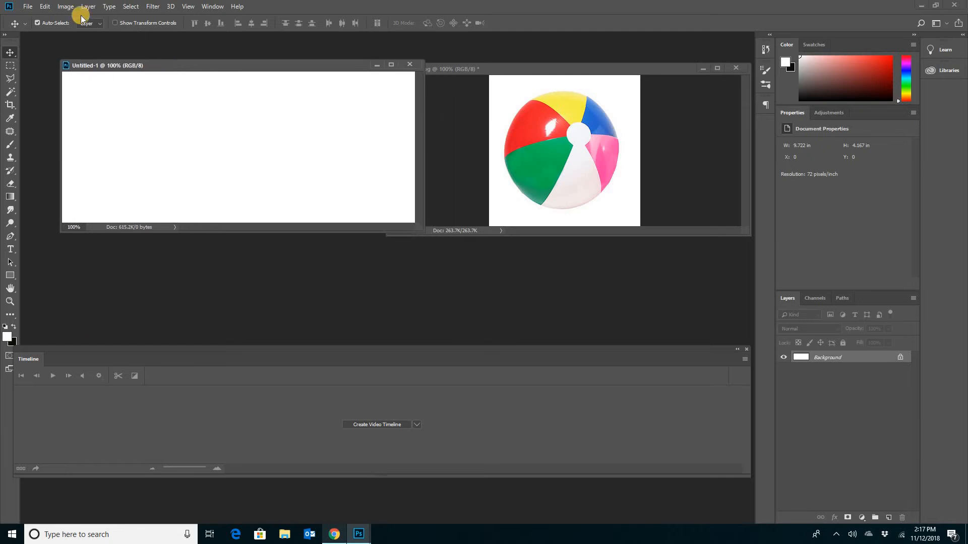
Bring the open landscape5-01.jpg image to the front and move its window below the blank document's title bar.
click(28, 7)
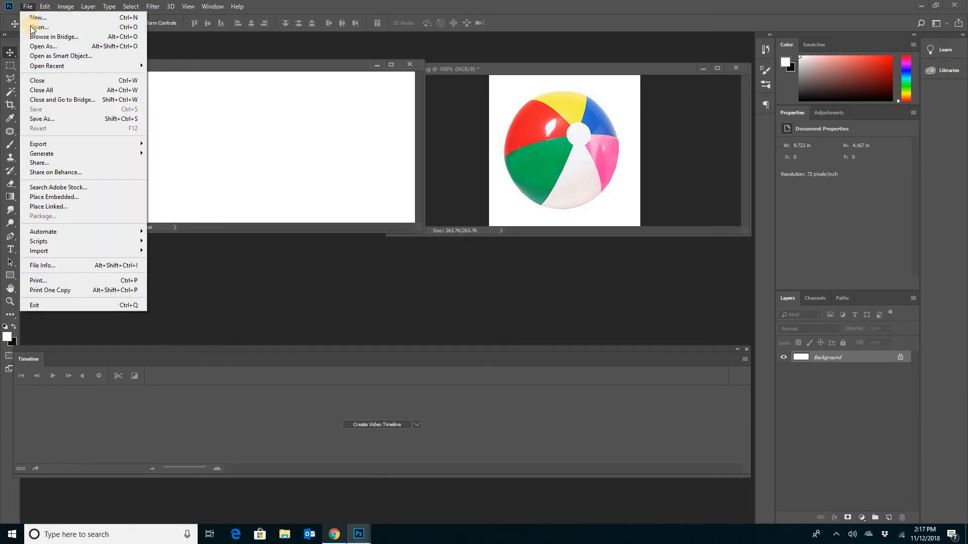
click(363, 535)
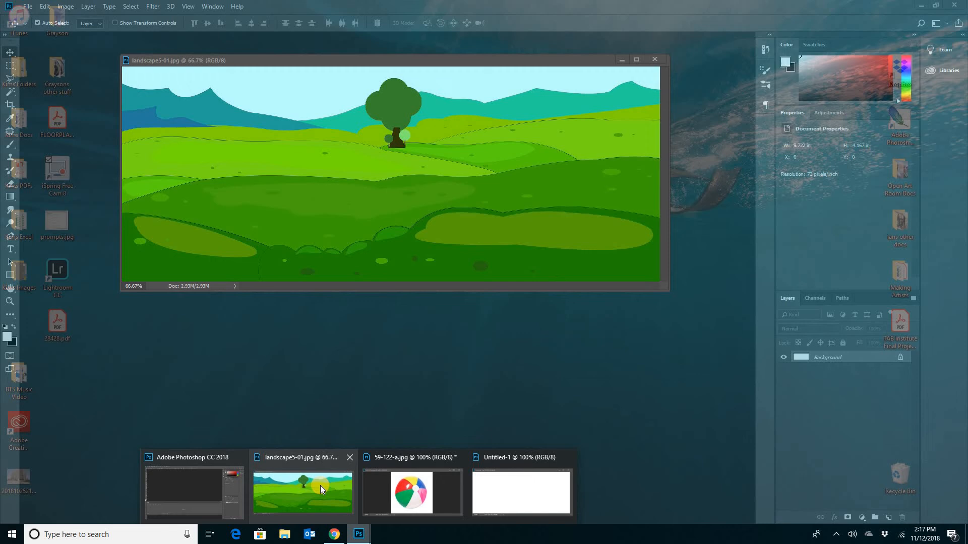
mouse_move(320, 485)
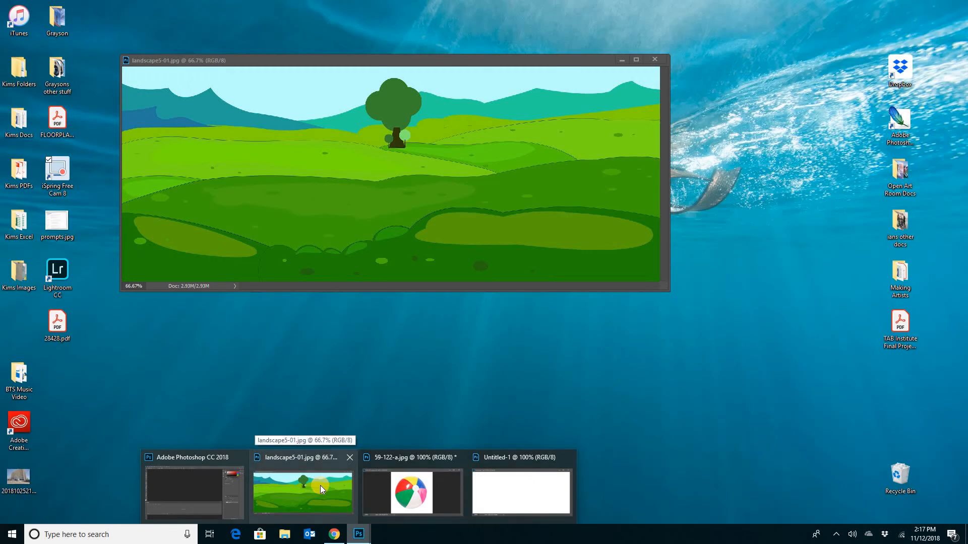
click(320, 486)
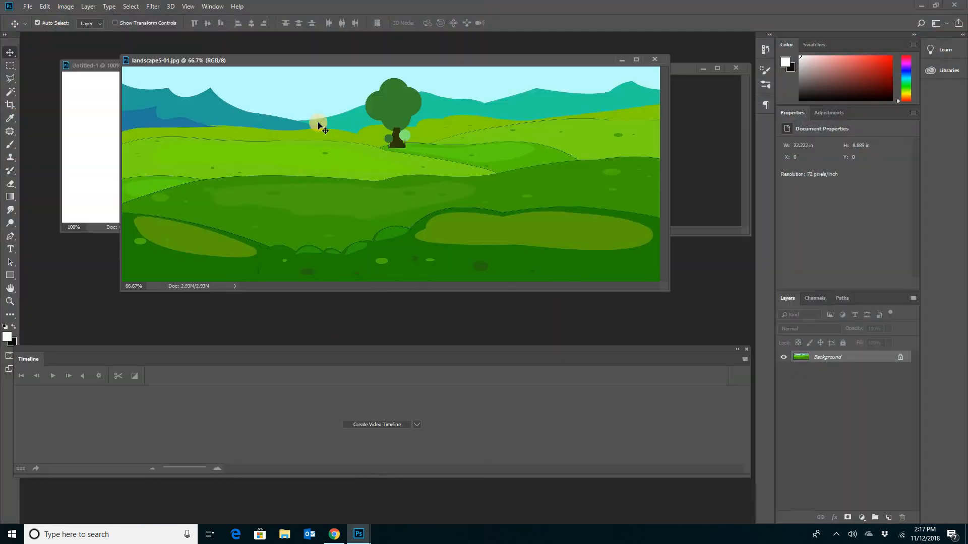
drag(326, 59, 298, 162)
drag(394, 149, 402, 138)
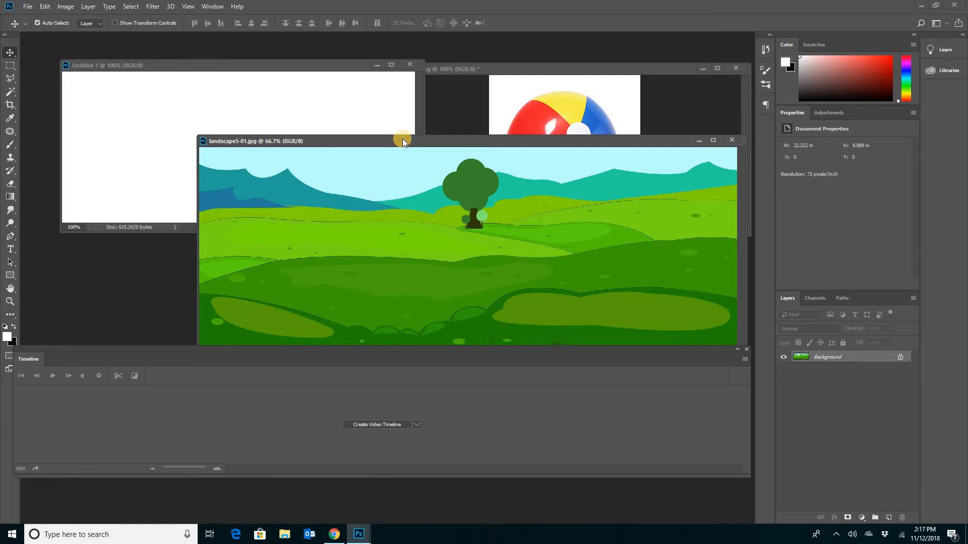
Copy the entire landscape image into the blank Untitled-1 document as a new layer, and close landscape5-01.jpg.
key(ctrl+a)
click(209, 64)
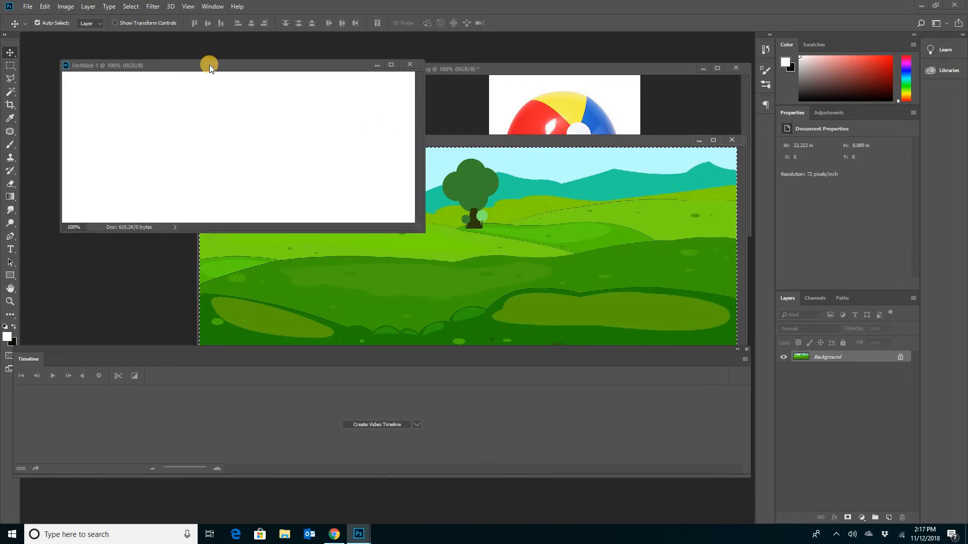
key(ctrl+v)
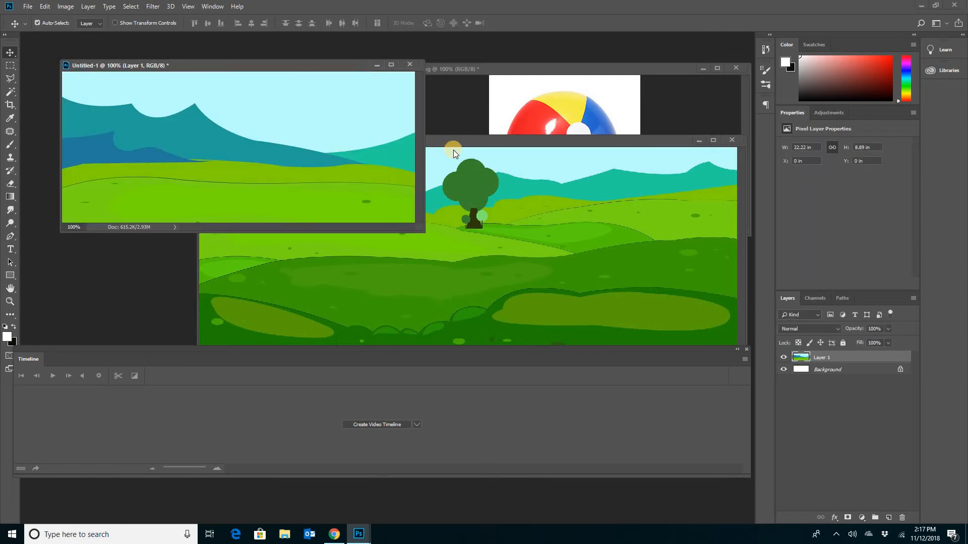
click(734, 139)
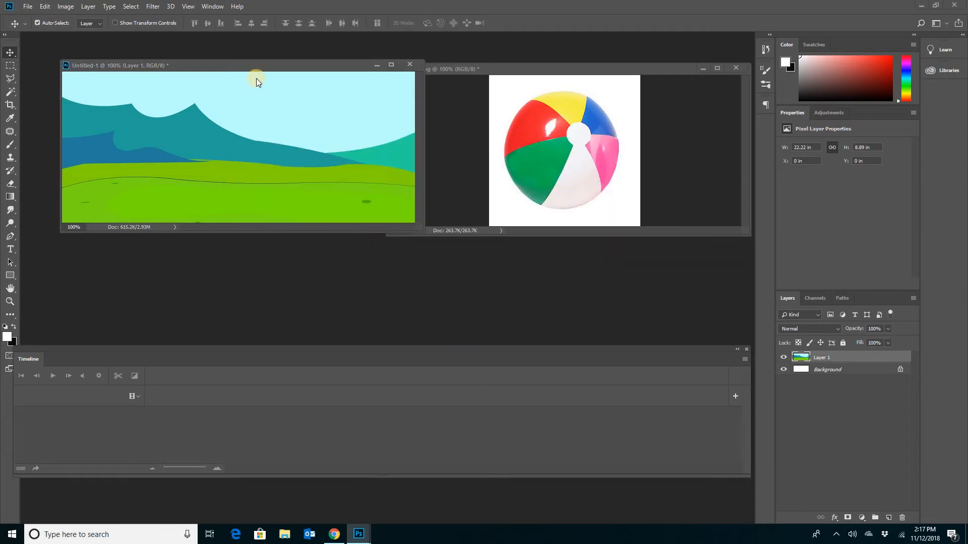
Enlarge the Untitled-1 window and position the landscape layer at X 0 in, about Y -0.28 in.
drag(257, 63, 358, 116)
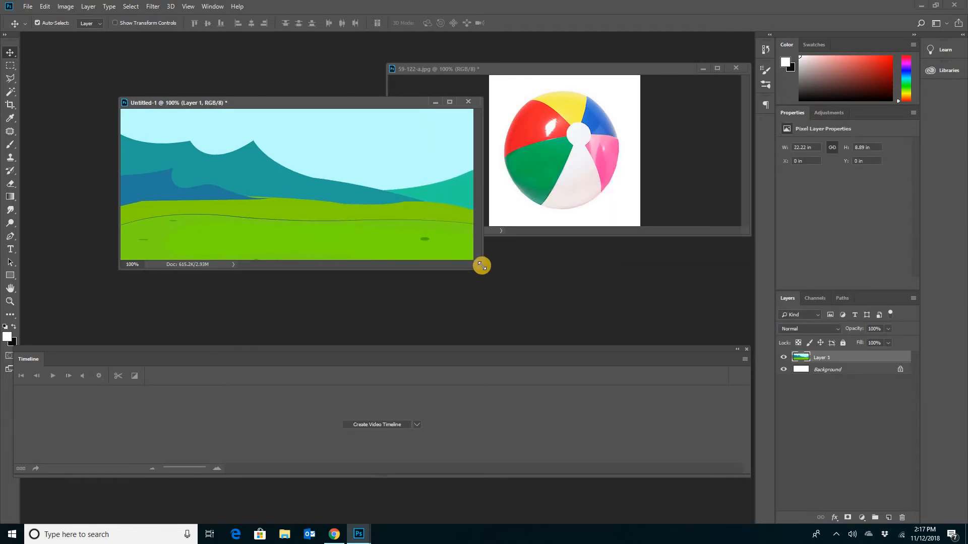
drag(481, 266, 538, 310)
drag(283, 223, 185, 200)
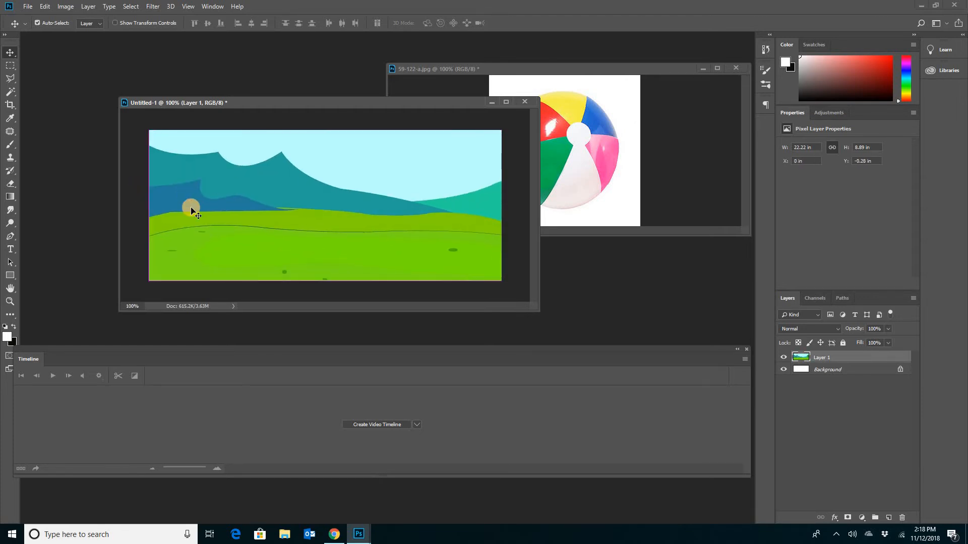
Create a video timeline for Untitled-1 and convert the landscape's Layer 1 to a Smart Object.
click(377, 425)
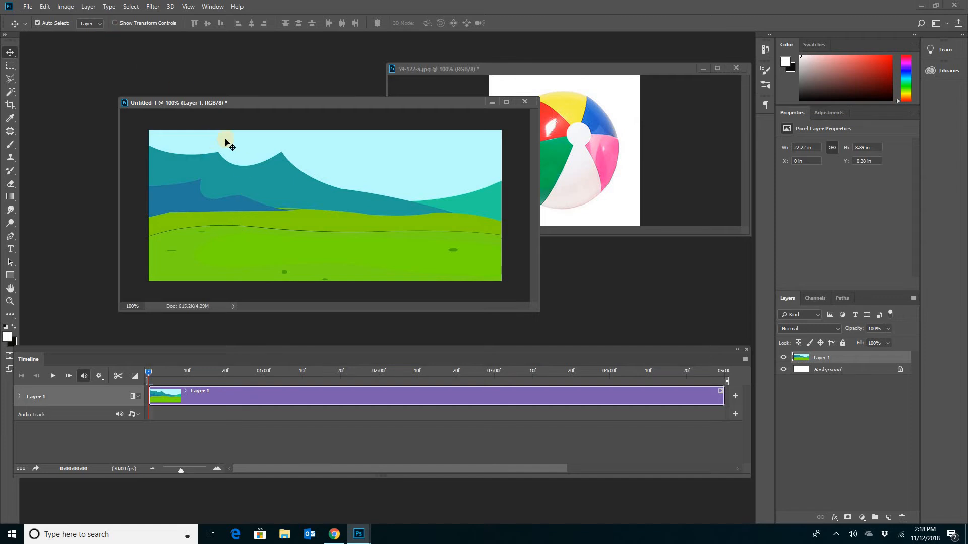
click(89, 6)
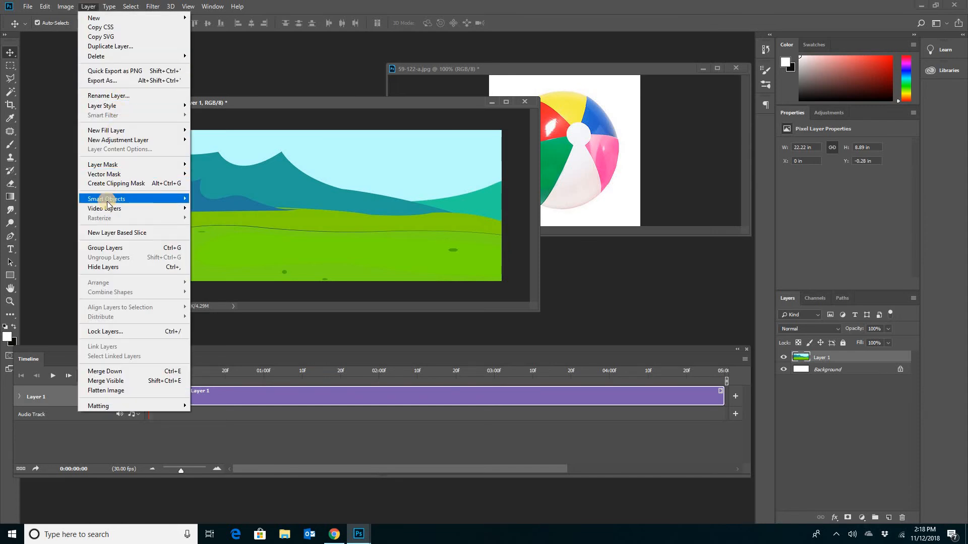
mouse_move(106, 200)
click(242, 201)
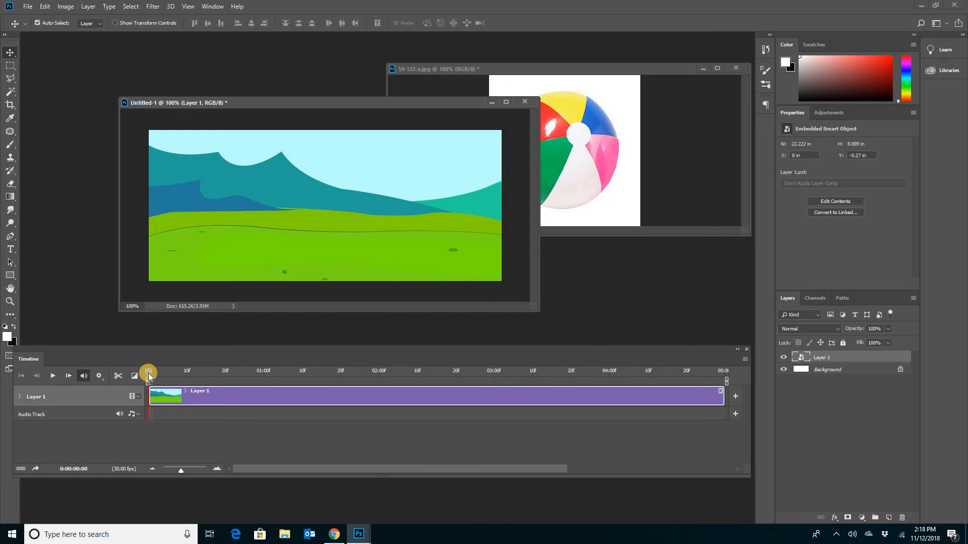
Expand Layer 1's track in the timeline and add a Transform keyframe at the start.
drag(240, 375, 426, 377)
click(19, 397)
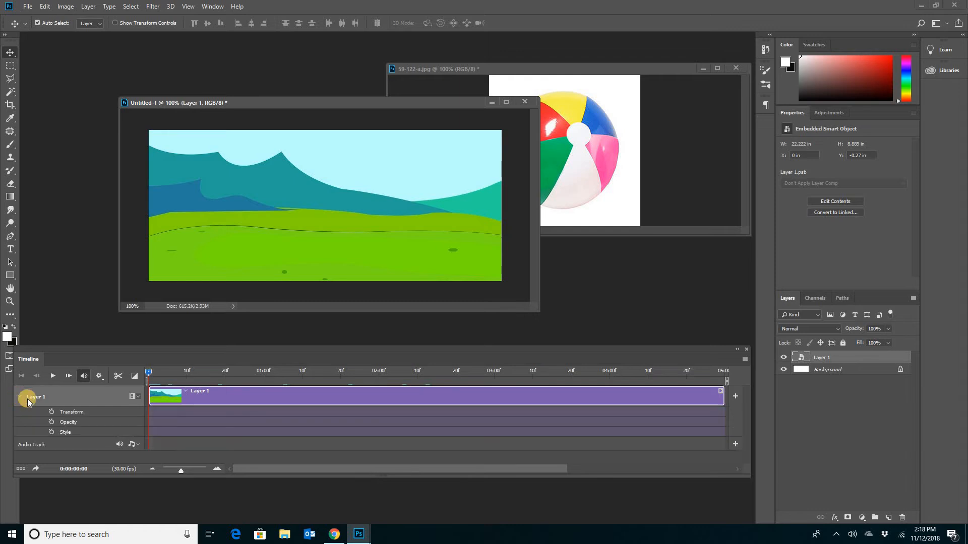
click(50, 412)
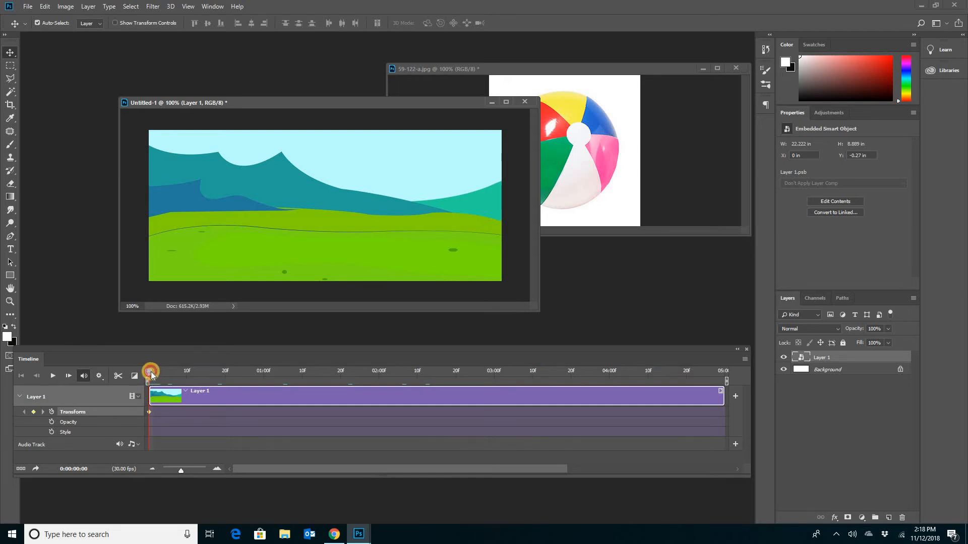
At the end of the timeline (4:29), move the landscape to about X -12.5 in, Y -0.59 in as a Transform keyframe.
drag(151, 373, 448, 378)
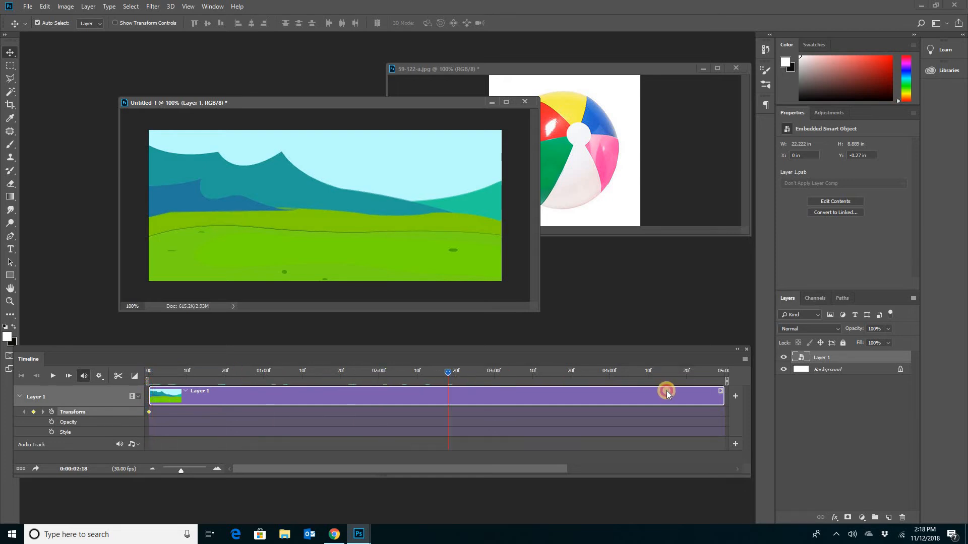
click(667, 393)
mouse_move(438, 238)
mouse_down()
mouse_move(337, 235)
mouse_move(381, 232)
mouse_up()
mouse_move(474, 239)
mouse_down()
mouse_move(372, 244)
mouse_move(426, 240)
mouse_up()
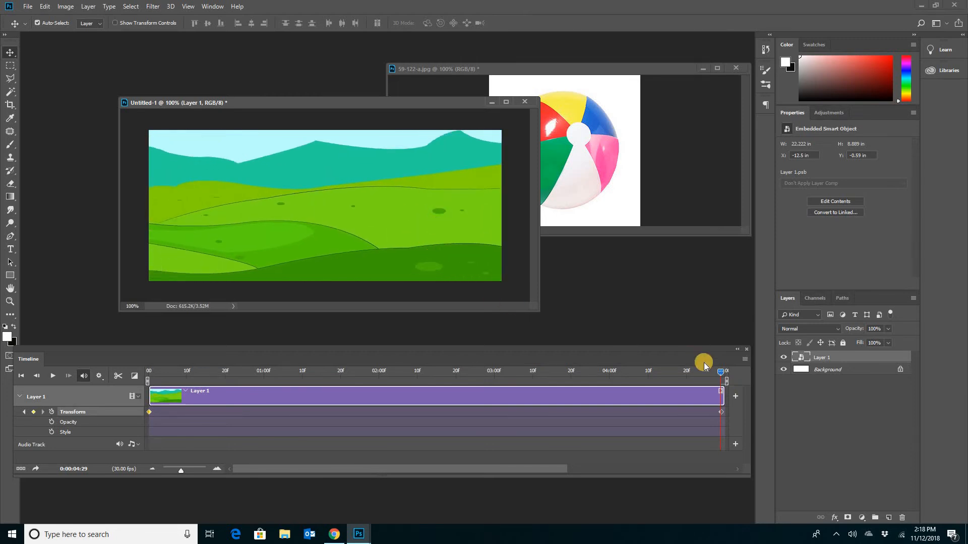
Play the panning landscape from the beginning, stop it, and return the playhead to the start.
drag(722, 374, 131, 390)
click(53, 376)
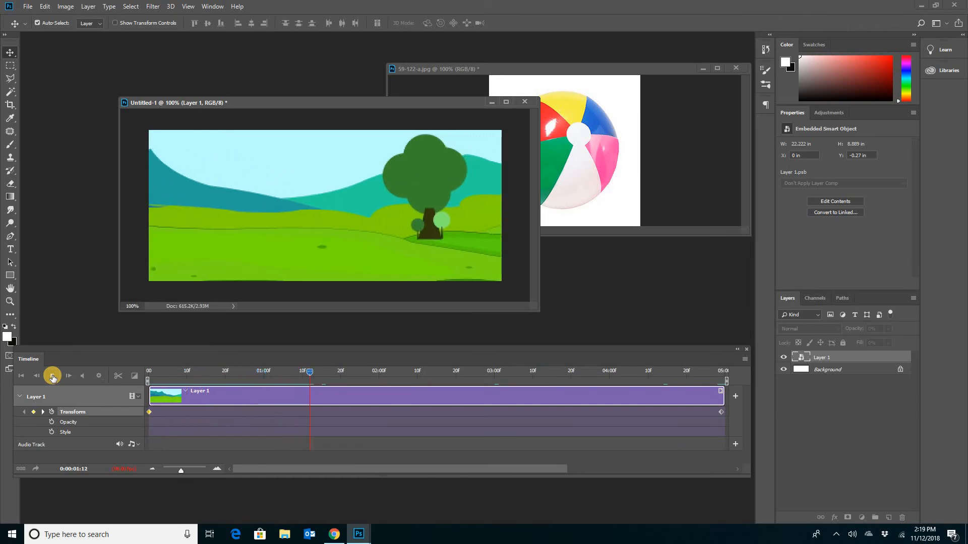
click(53, 376)
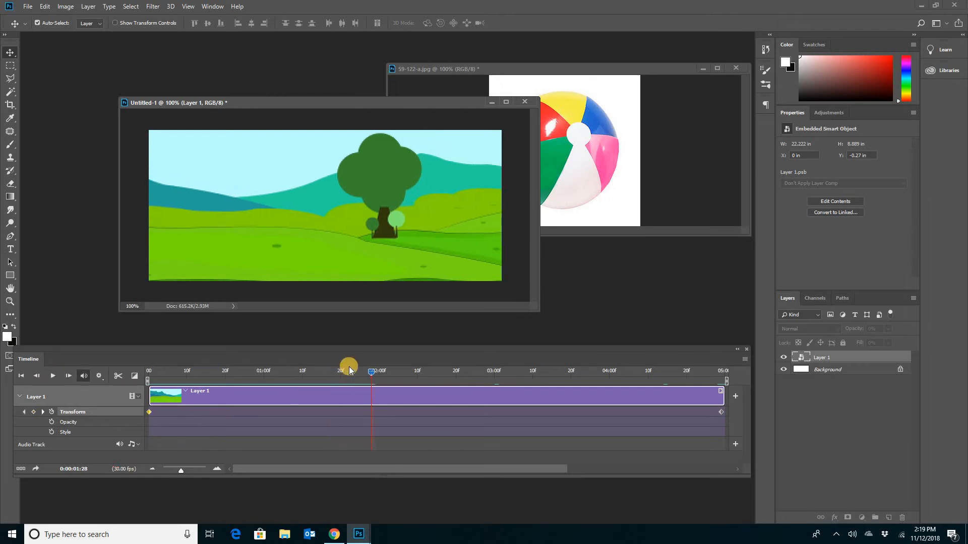
click(377, 373)
drag(367, 373, 147, 372)
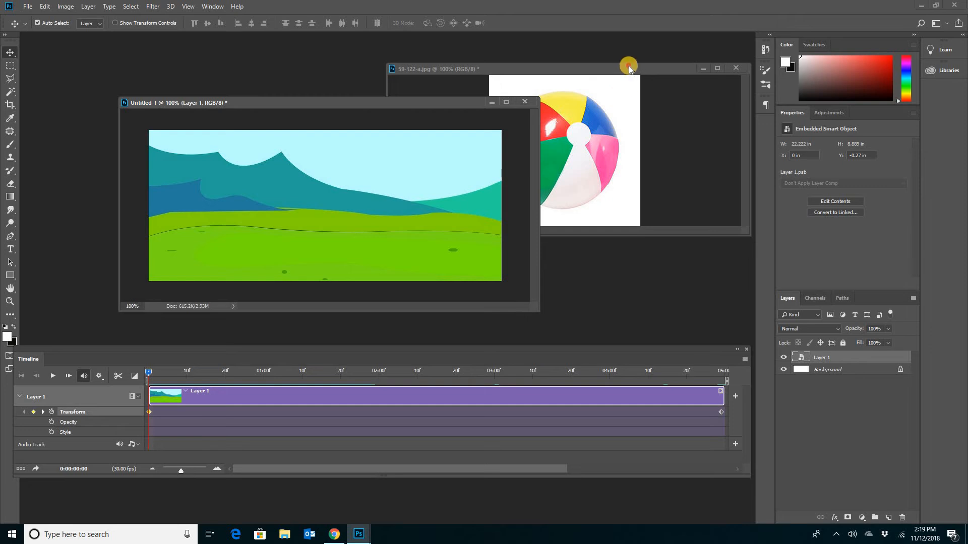
Bring the beach ball image 59-122-a.jpg forward and convert its Background into a regular layer named Layer 0.
click(561, 62)
drag(582, 58, 616, 54)
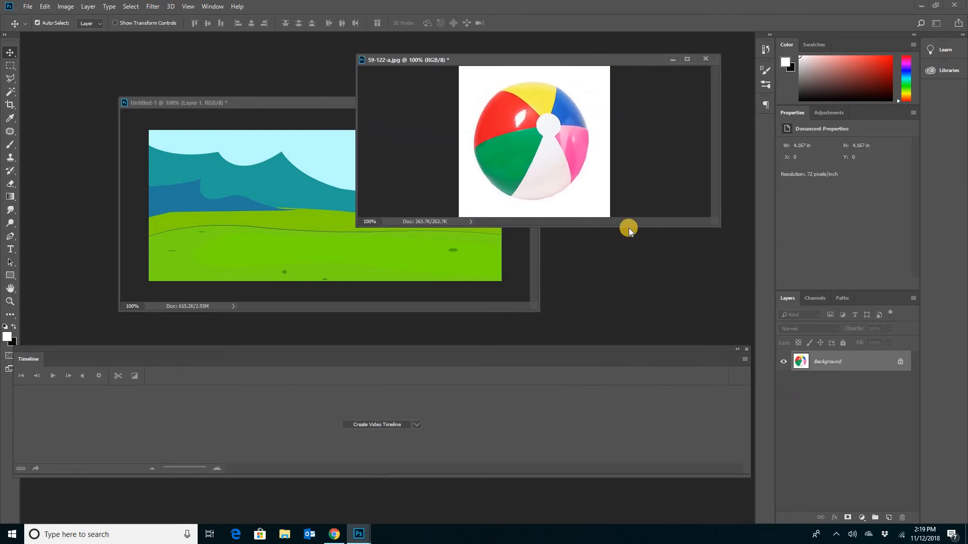
double_click(824, 361)
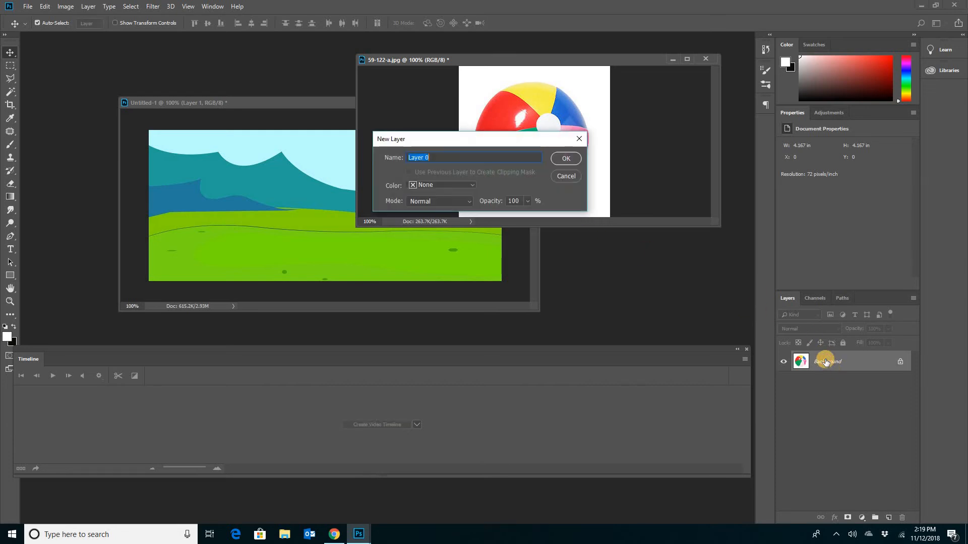
click(567, 159)
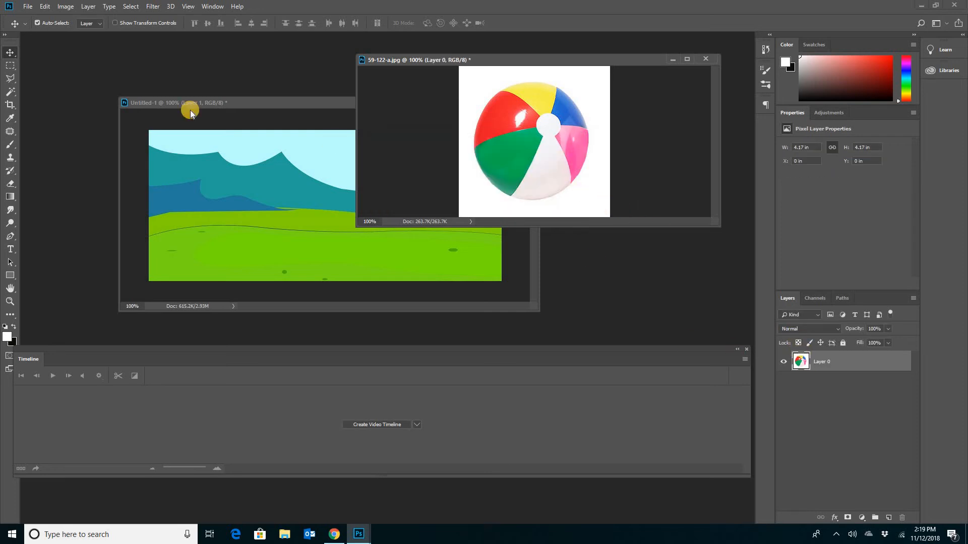
Select the white area around the beach ball with the Magic Wand, delete it and deselect.
click(11, 91)
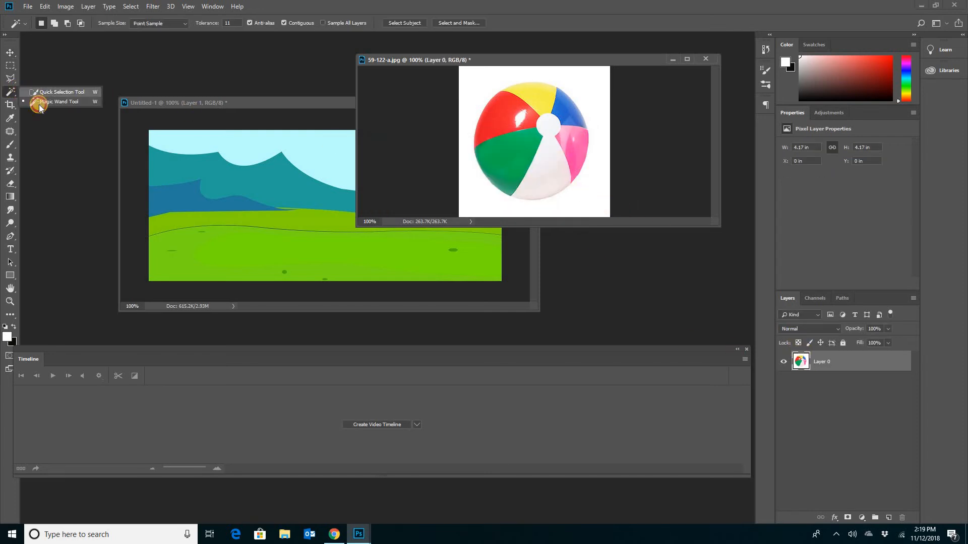
click(47, 102)
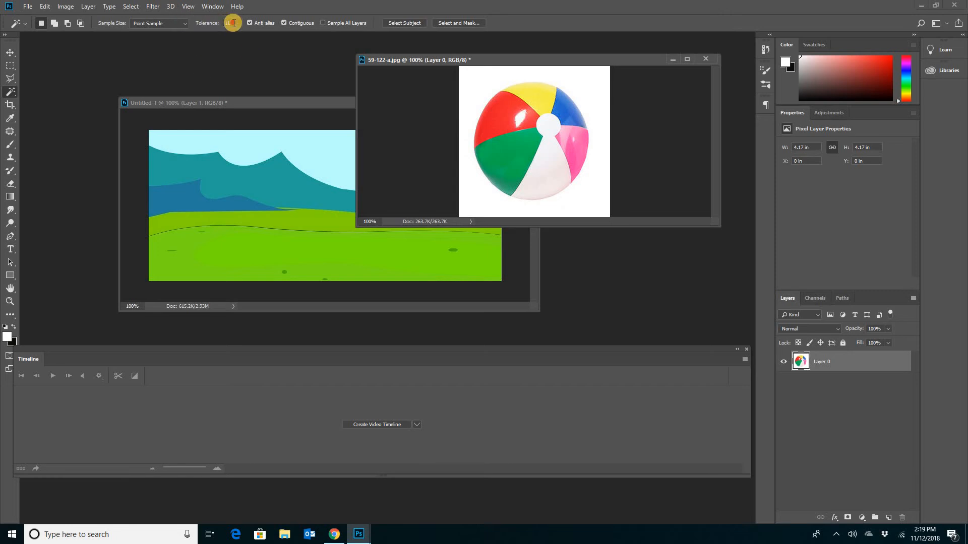
click(567, 204)
key(Delete)
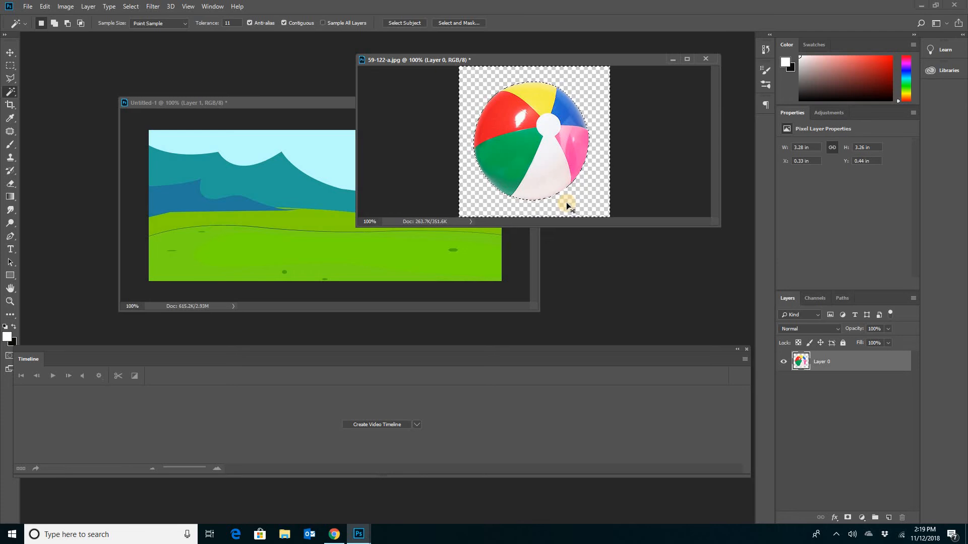
key(ctrl+d)
Move the cut-out beach ball into Untitled-1 as a new layer and close 59-122-a.jpg without saving.
click(9, 52)
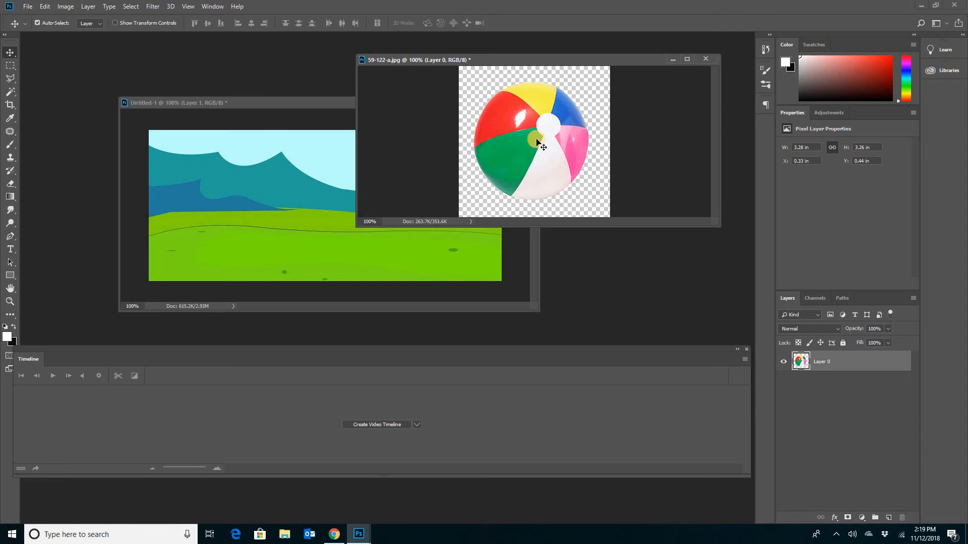
drag(492, 154, 164, 236)
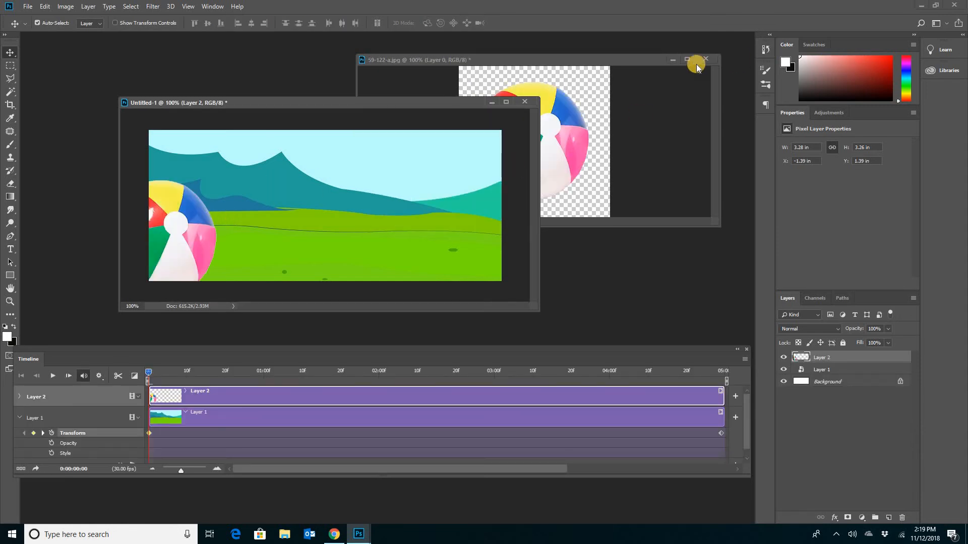
click(706, 59)
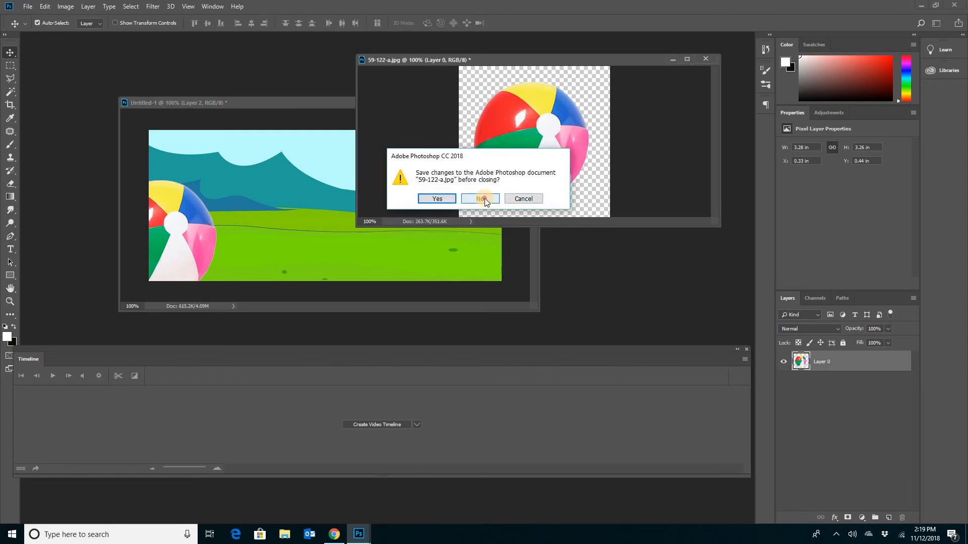
click(481, 198)
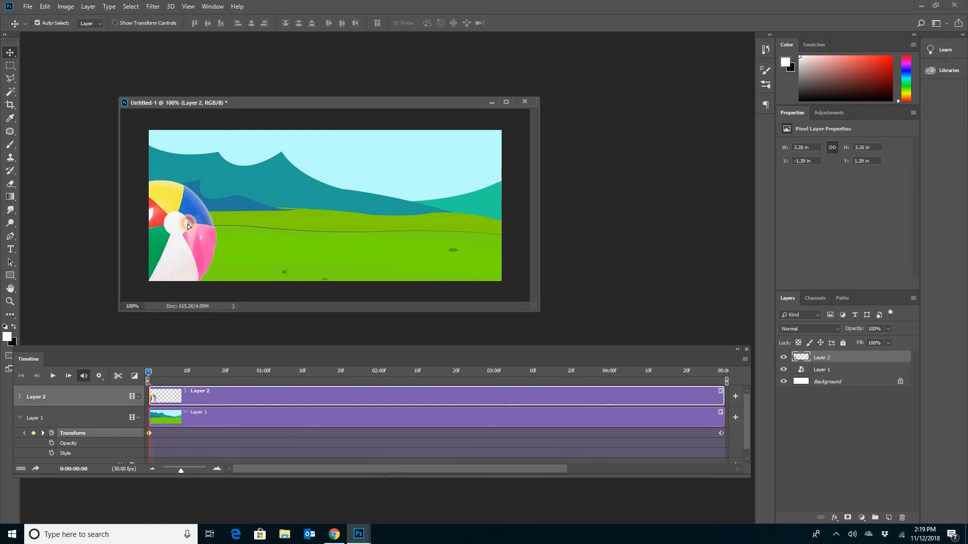
Move the beach ball fully onto the canvas at about X 0.25 in, Y 0.46 in and convert Layer 2 to a Smart Object.
drag(188, 226, 246, 194)
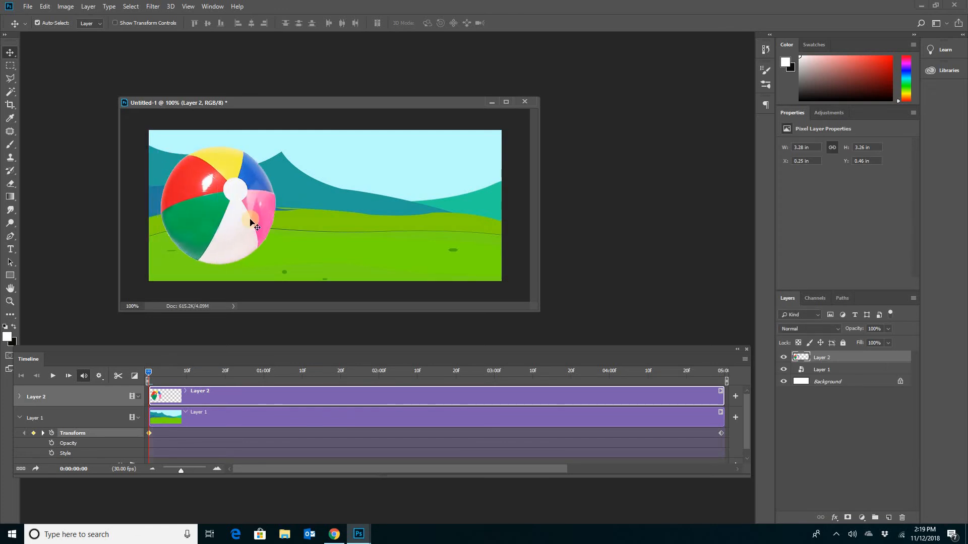
click(89, 7)
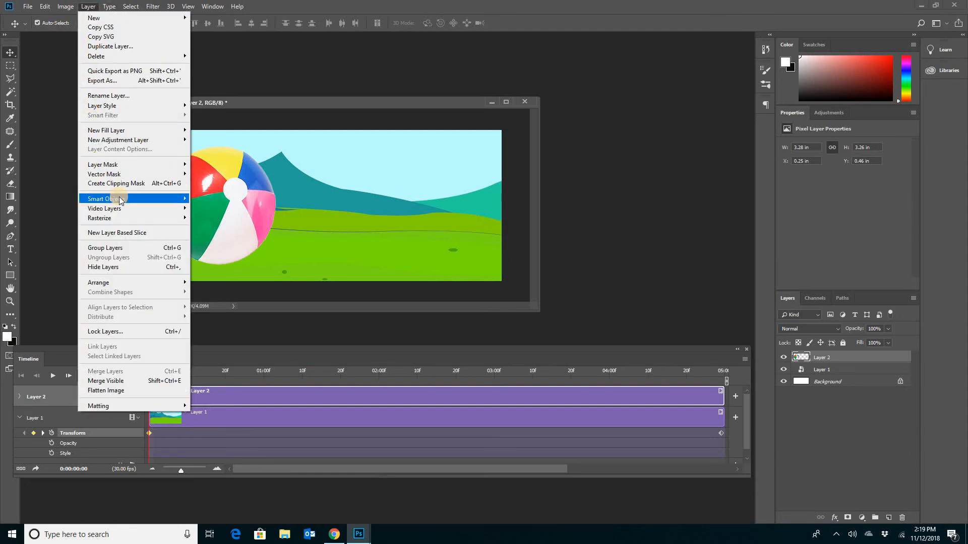
mouse_move(121, 200)
click(233, 198)
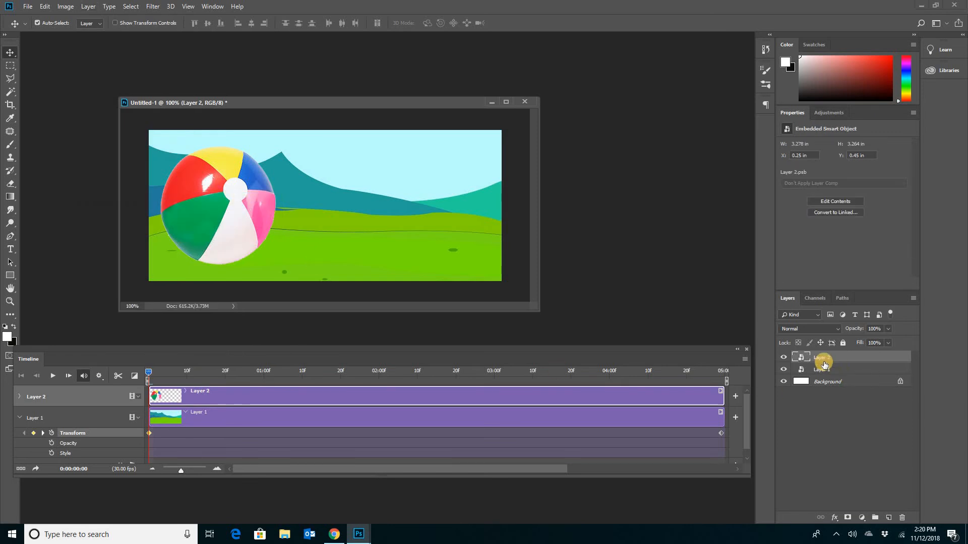
Shift the ball to about X -1.27 in, collapse Layer 1's track, expand Layer 2's and add a Transform keyframe at the start.
drag(232, 237, 176, 237)
click(47, 402)
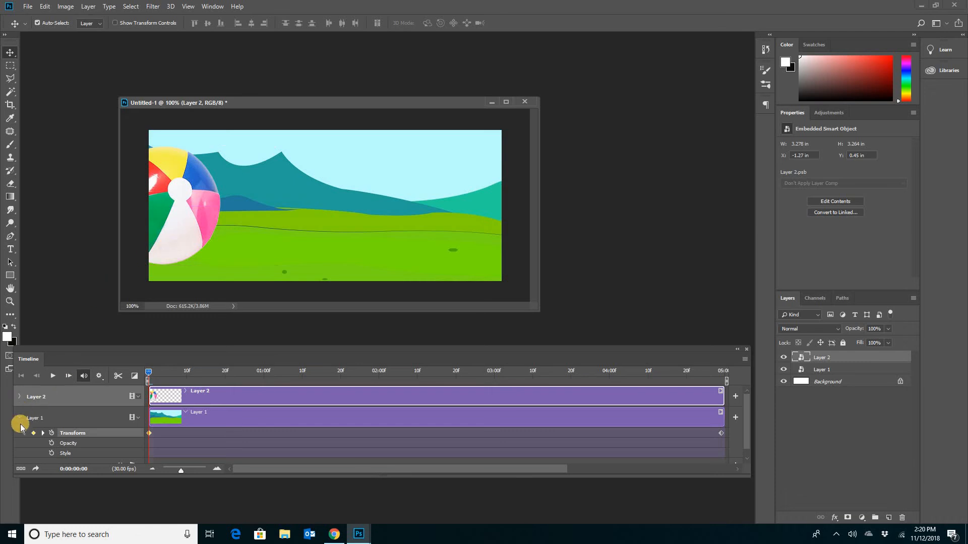
click(20, 419)
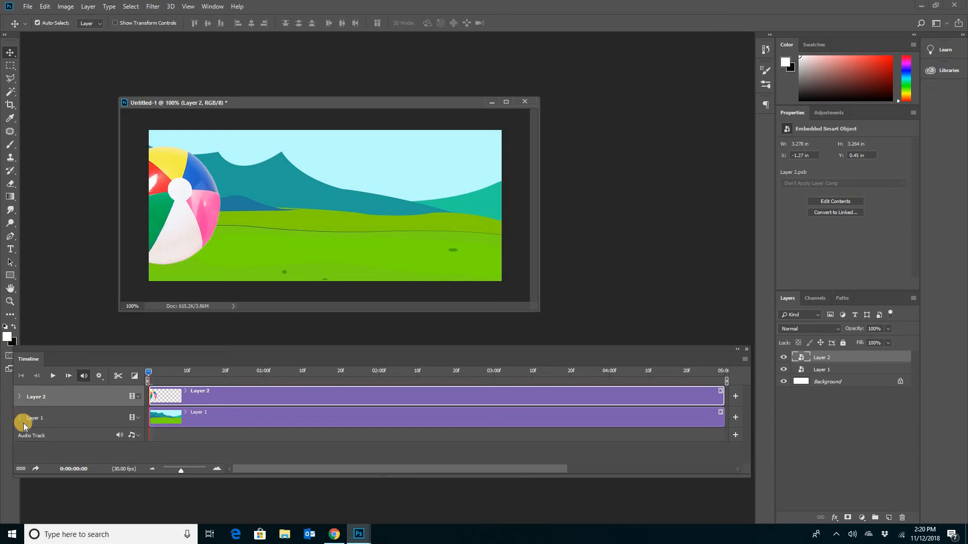
click(19, 397)
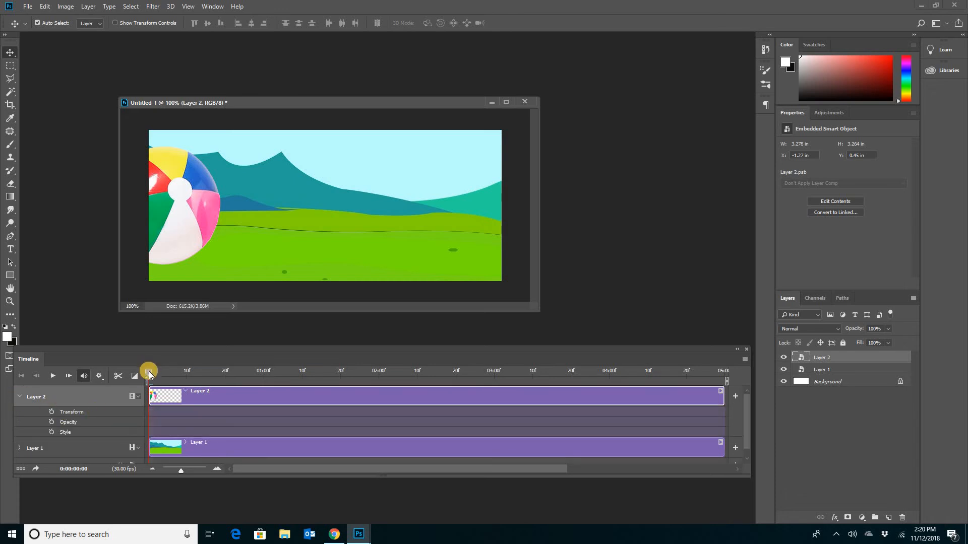
click(51, 412)
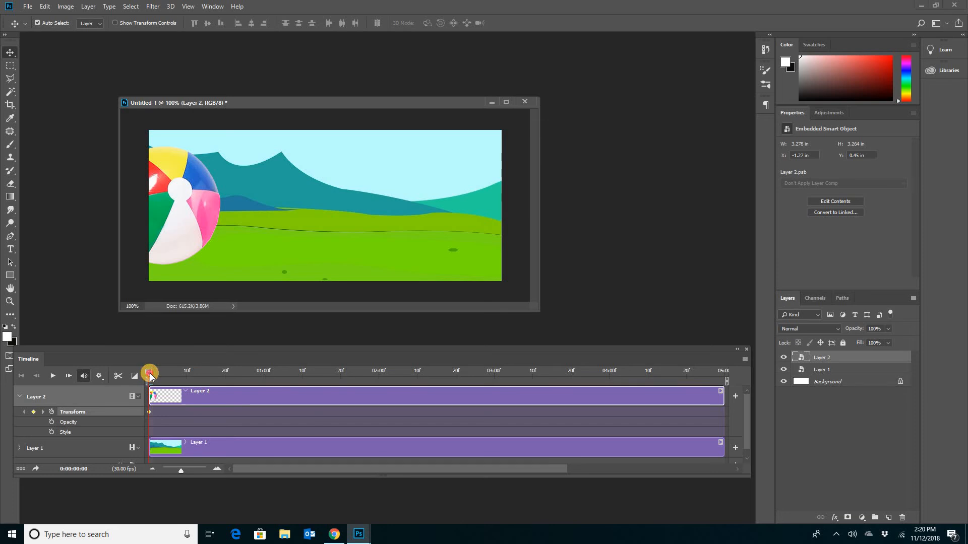
At 1:10, move the beach ball to about X 1.76 in, Y -1.47 in as a Transform keyframe and preview the motion.
drag(150, 376, 308, 374)
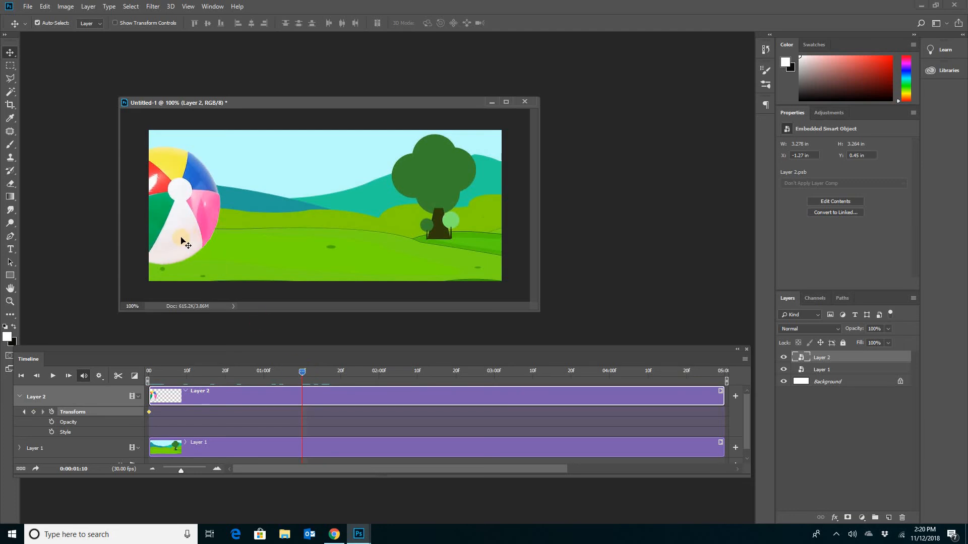
drag(174, 218, 292, 169)
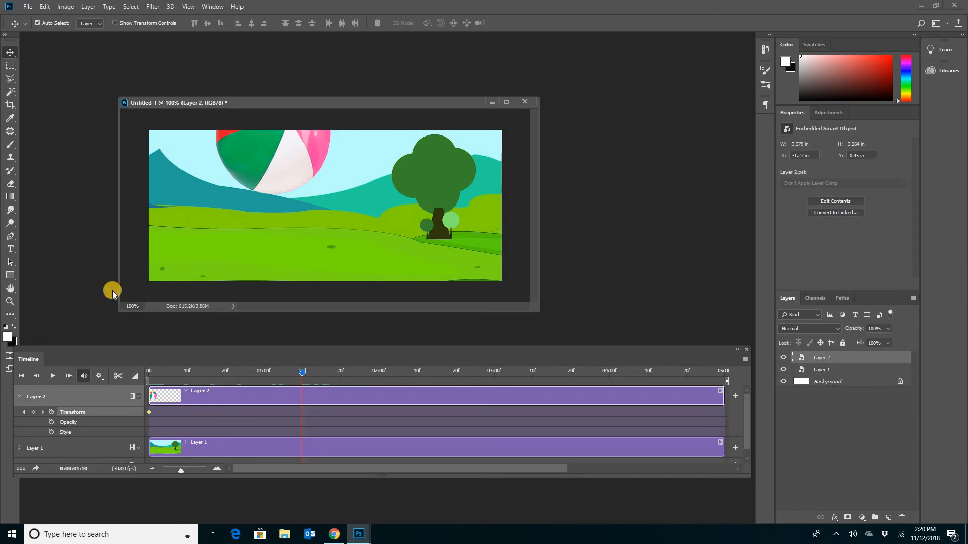
drag(302, 378, 147, 374)
click(52, 379)
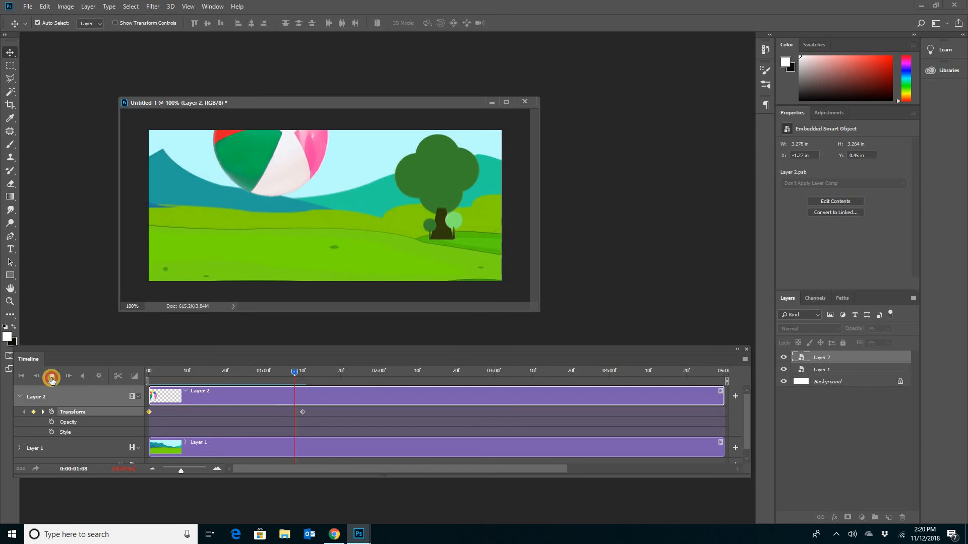
click(52, 379)
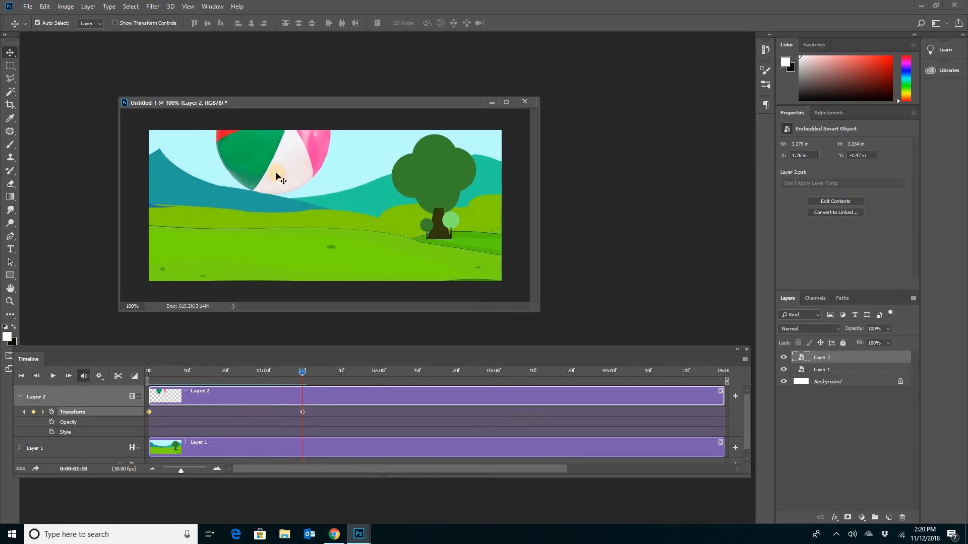
Rotate the beach ball to about -90° at the 1:10 keyframe and preview the animation from the start.
key(ctrl+t)
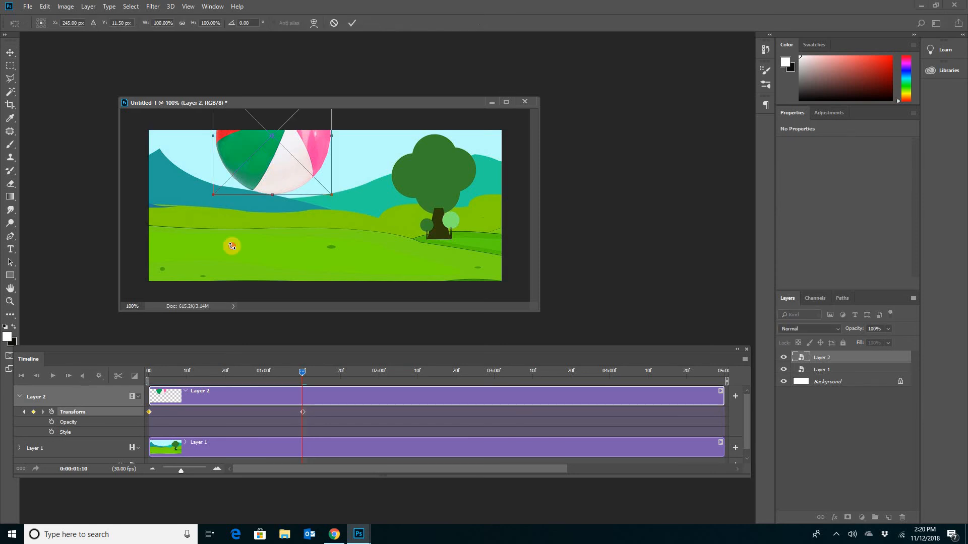
drag(231, 244, 381, 162)
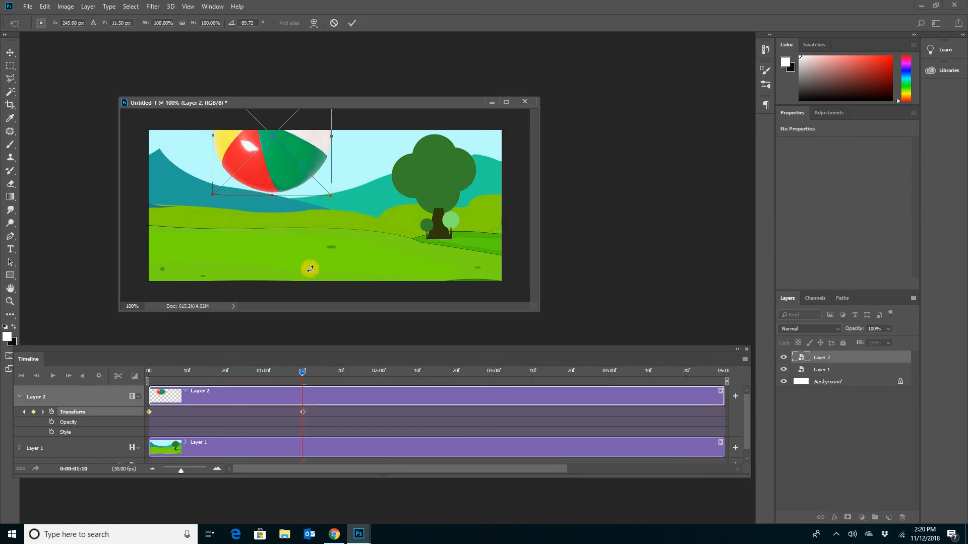
key(Return)
drag(301, 373, 141, 376)
click(52, 376)
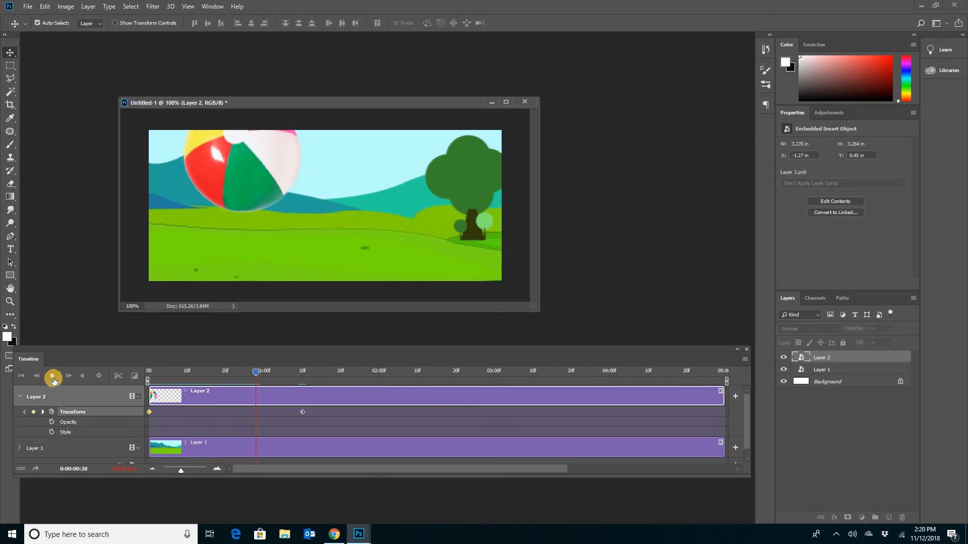
click(52, 377)
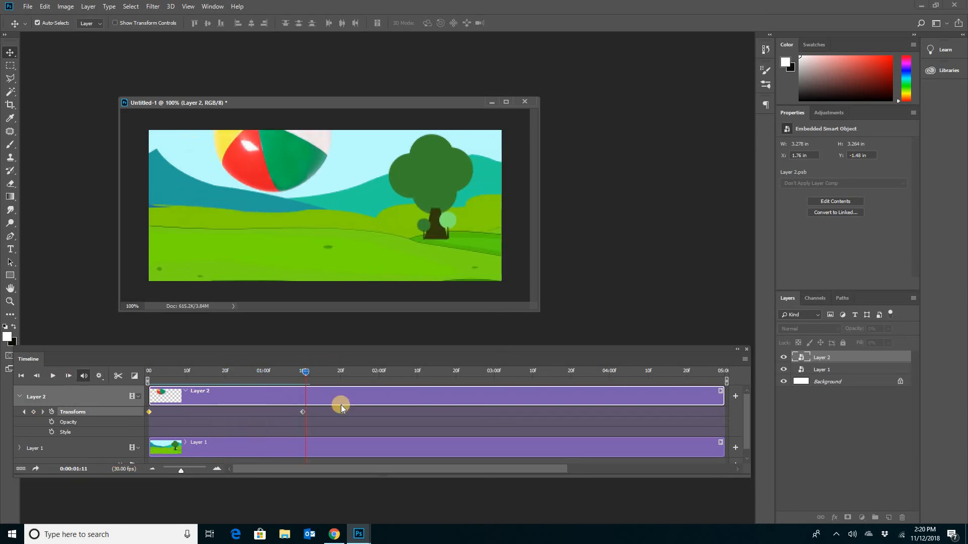
At 1:26, move the beach ball down to about X 3.22 in, Y 0.87 in and rotate it to about 177°.
drag(309, 376, 368, 376)
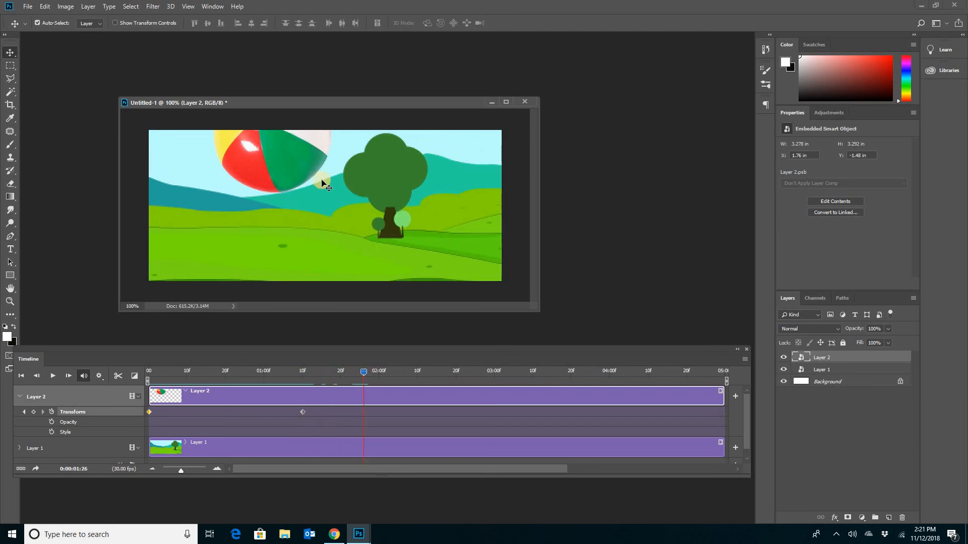
click(301, 168)
drag(315, 192, 352, 251)
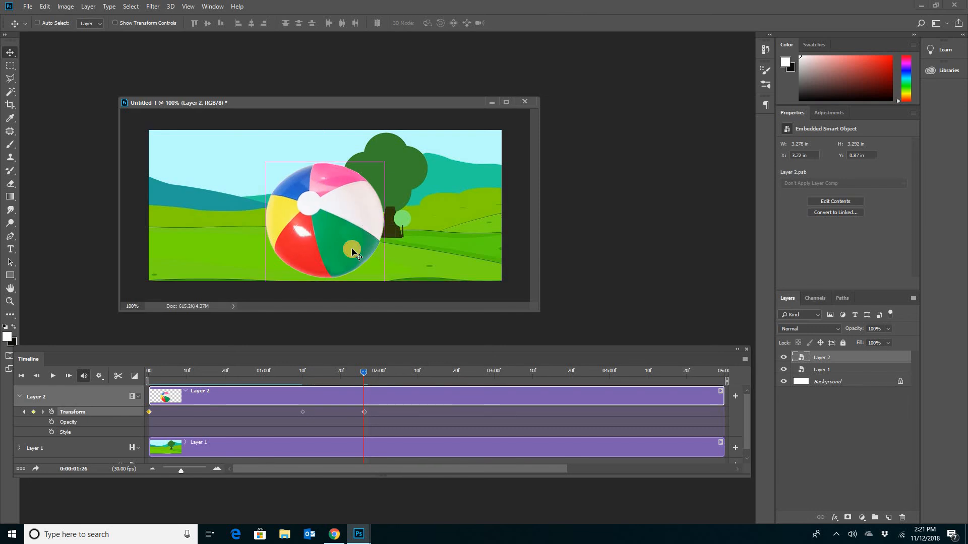
key(ctrl+t)
drag(395, 154, 271, 134)
key(Return)
Play the bouncing and rotating ball animation from near the start, then stop playback.
drag(363, 370, 159, 380)
click(53, 376)
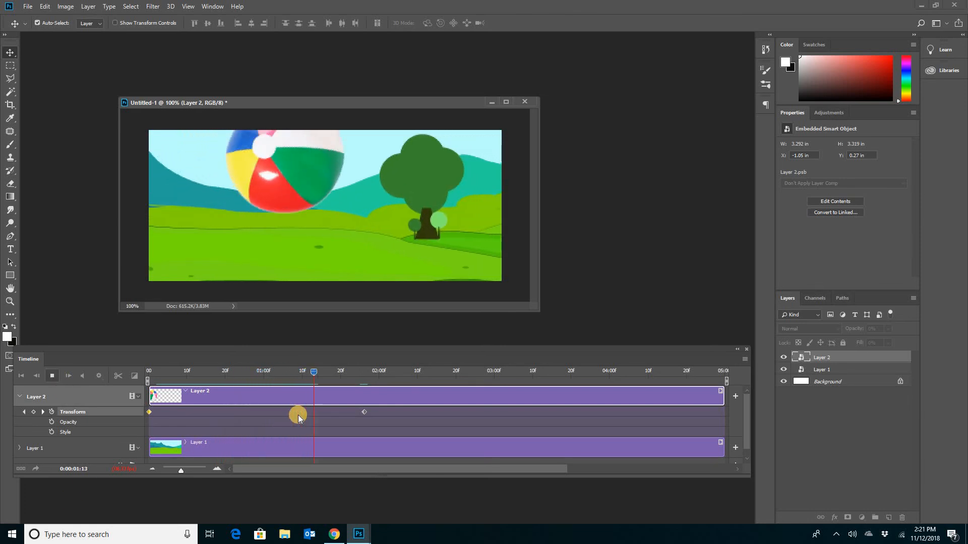
click(52, 375)
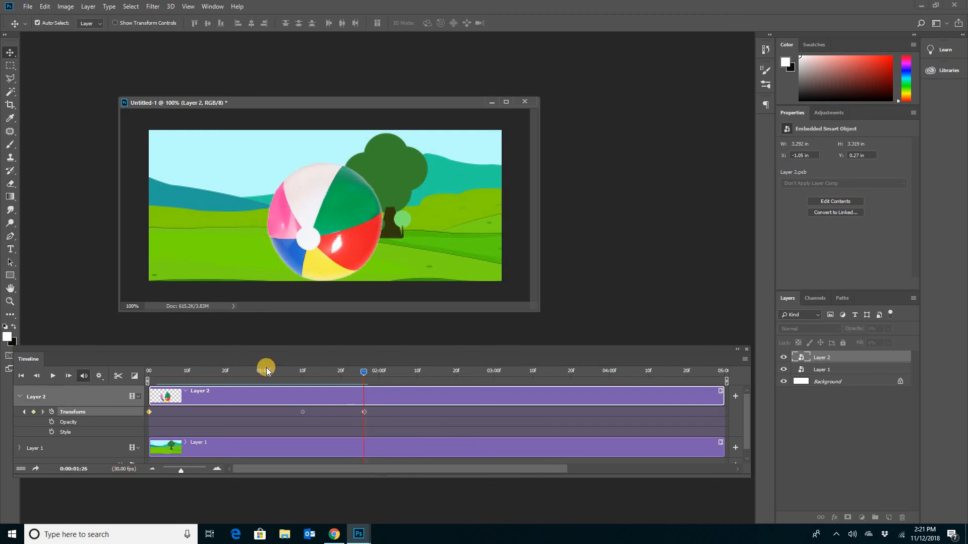
At 2:01, raise the beach ball slightly and rotate it to about 144° as a Transform keyframe.
drag(373, 376, 384, 368)
drag(347, 266, 349, 255)
key(ctrl+t)
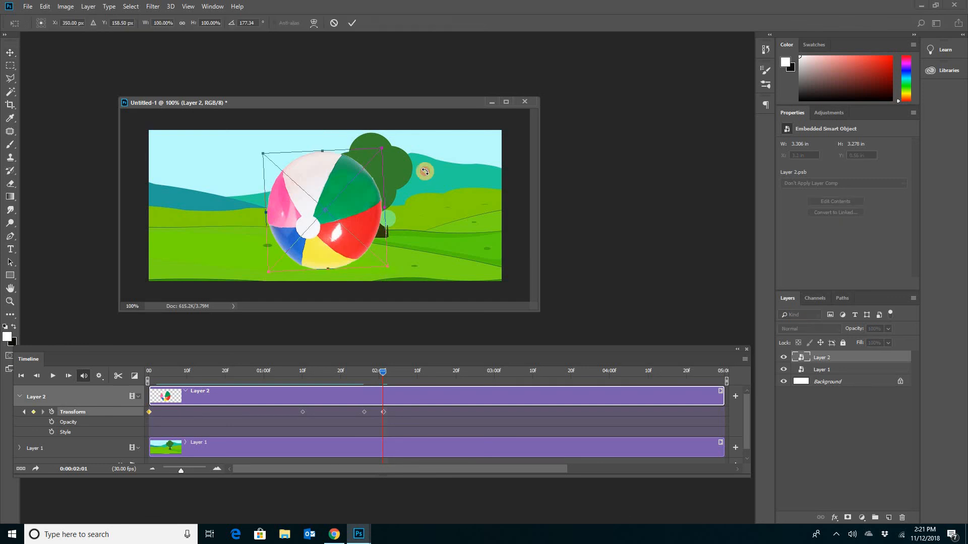
drag(425, 172, 382, 127)
key(Return)
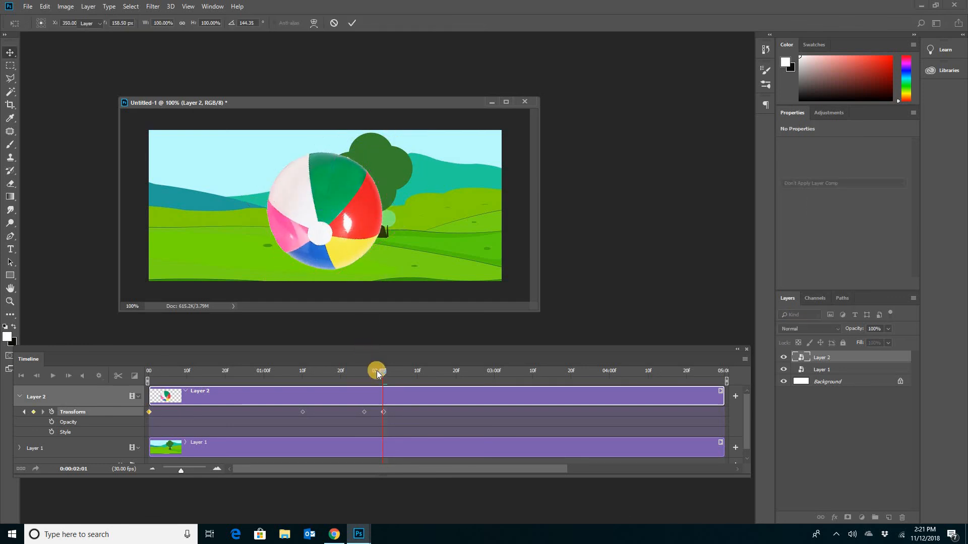
At 2:05, move the beach ball to about X 3.43 in, Y 0.76 in and rotate it to about 111°.
drag(378, 371, 394, 371)
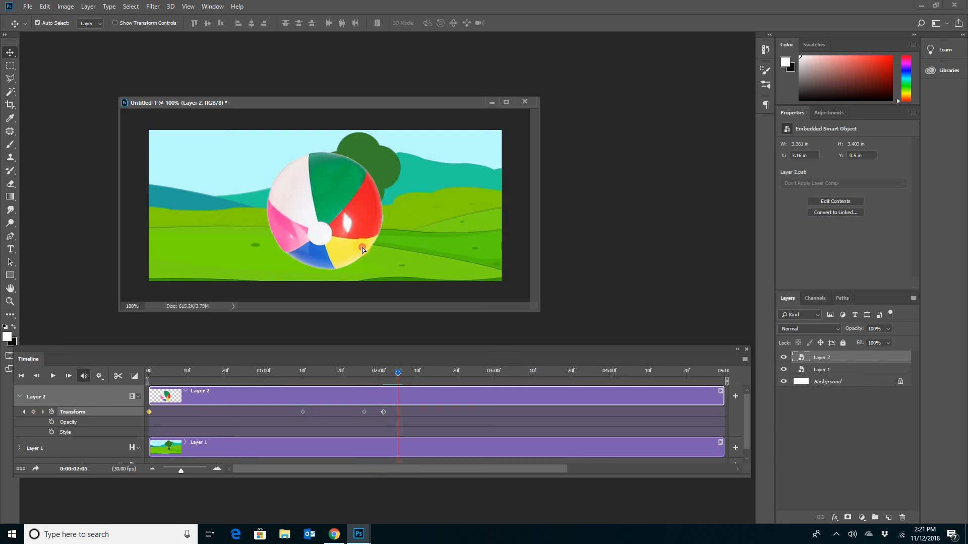
drag(362, 247, 371, 256)
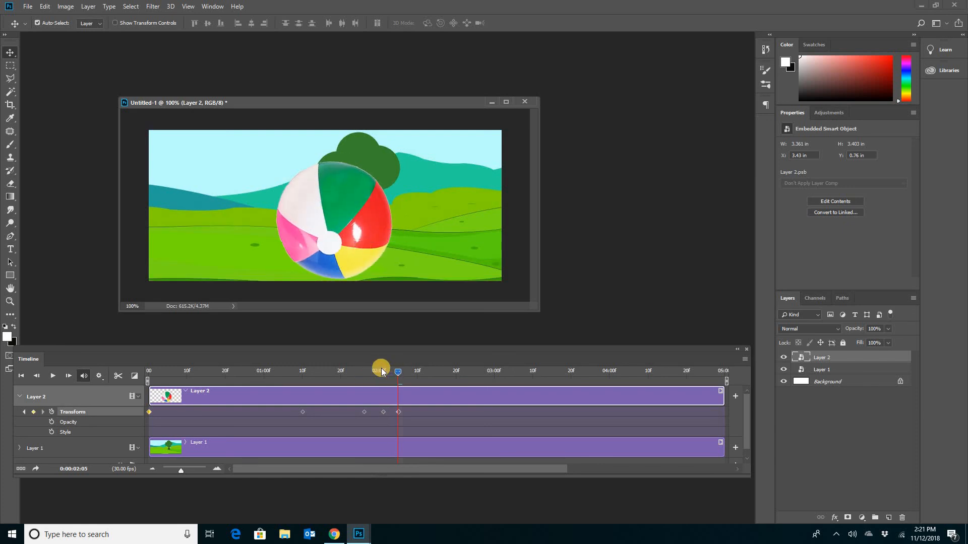
key(ctrl+t)
mouse_move(400, 166)
mouse_down()
mouse_move(389, 156)
mouse_move(389, 166)
mouse_up()
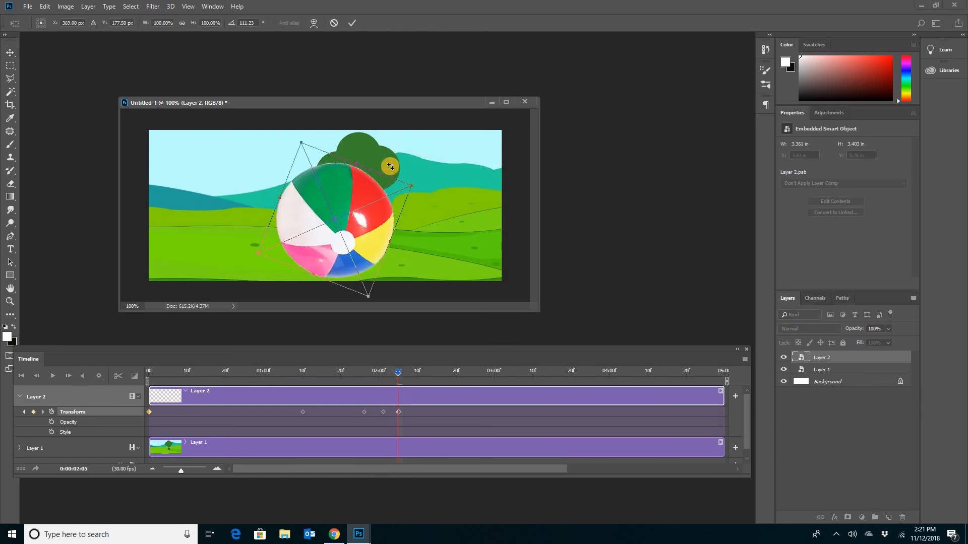
key(Return)
At 2:28, move the beach ball up to about X 4.86 in, Y -0.77 in as a Transform keyframe.
drag(398, 372, 487, 373)
drag(353, 253, 423, 167)
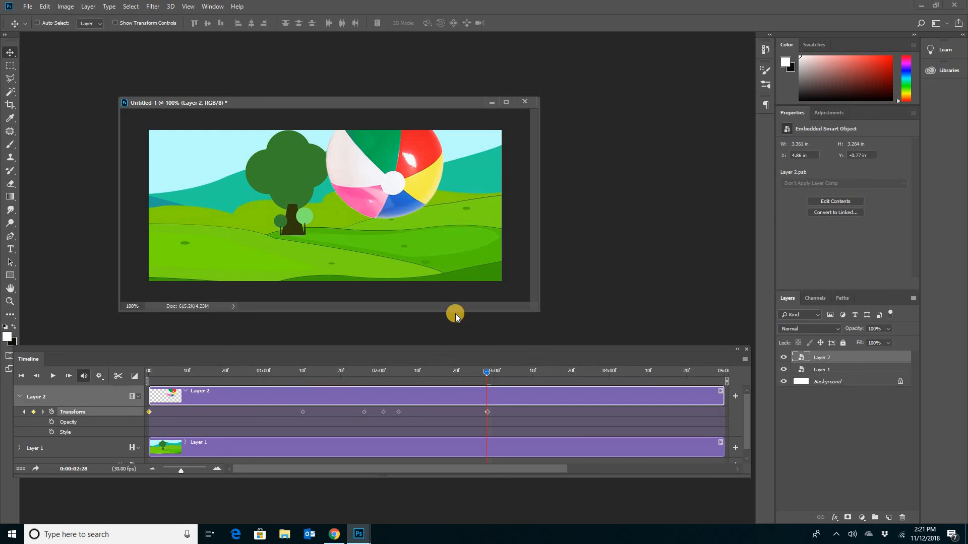
Rotate the beach ball roughly half a turn in its Transform keyframe at 2:28.
key(ctrl+t)
drag(444, 227, 357, 95)
key(Return)
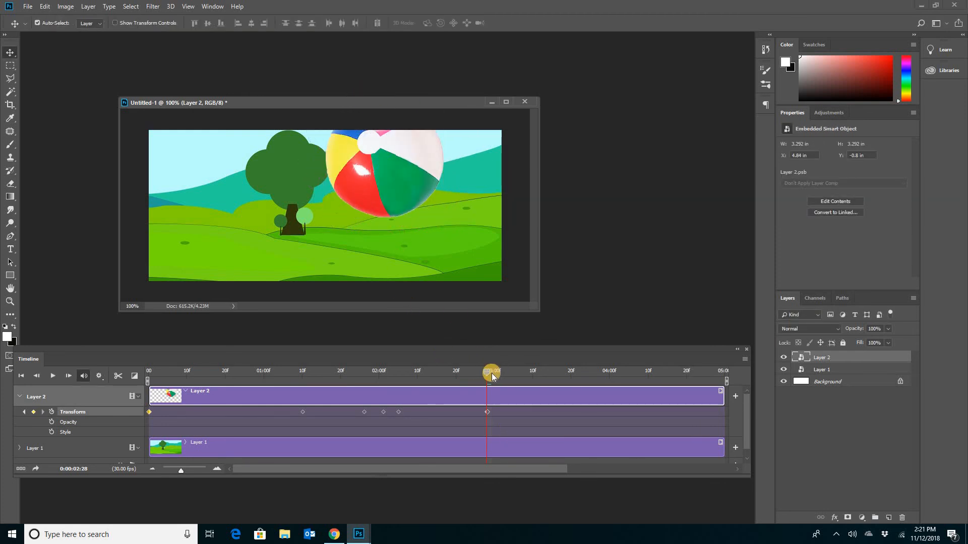
At 3:18, move the beach ball down to the ground at about X 6.68 in, Y 0.81 in and rotate it by about 145°.
drag(487, 372, 563, 371)
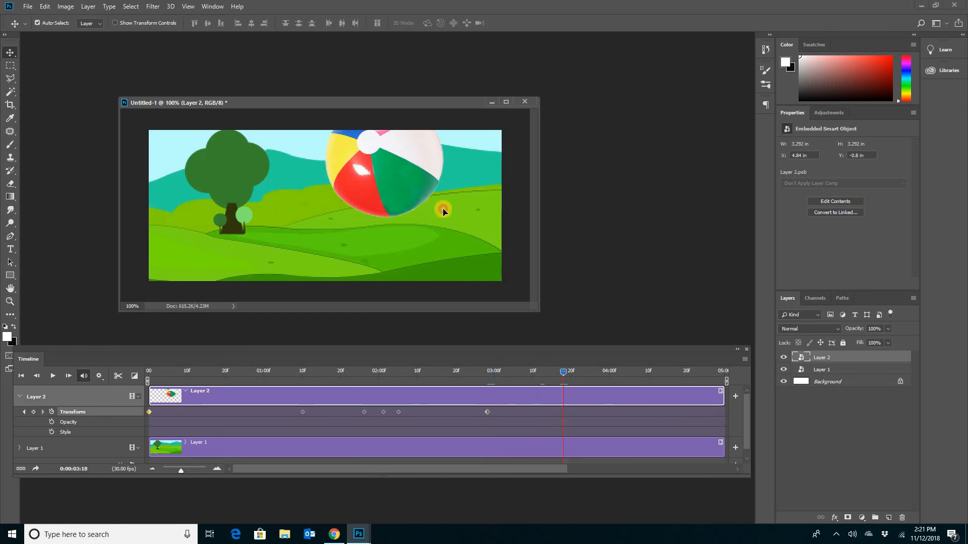
drag(443, 210, 495, 287)
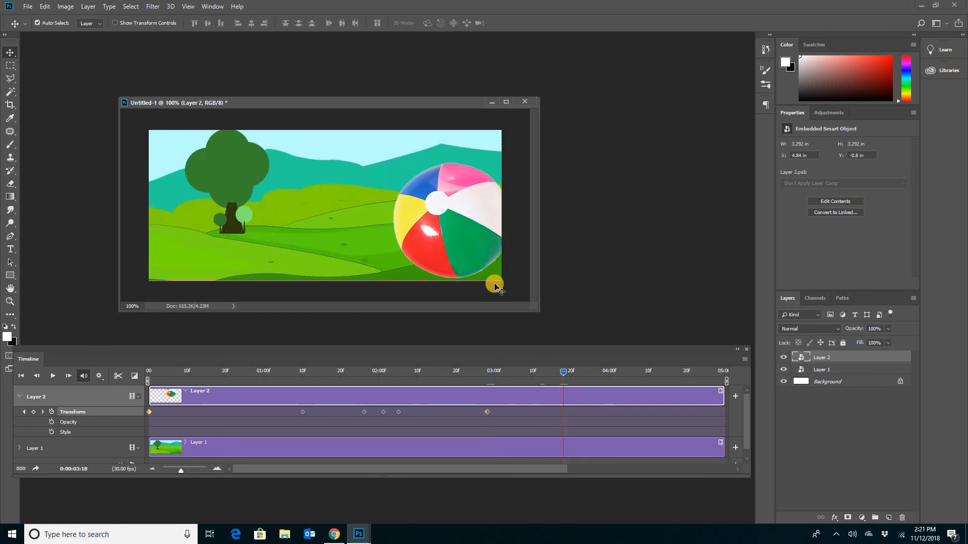
key(ctrl+t)
drag(475, 147, 334, 285)
key(Return)
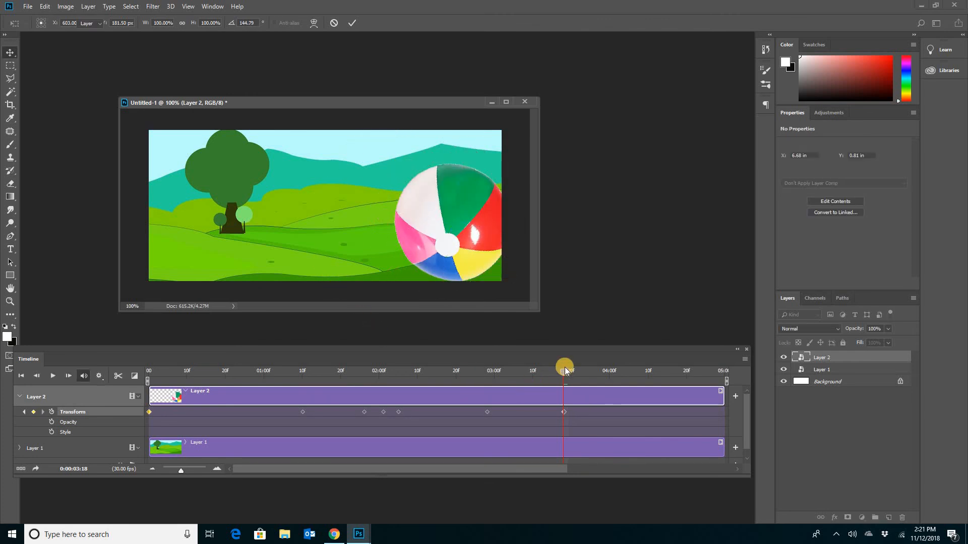
At 4:24, move the beach ball up past the canvas's right edge to about X 9.08 in, Y -1.88 in and rotate it roughly half a turn.
drag(564, 370, 686, 373)
drag(536, 188, 556, 164)
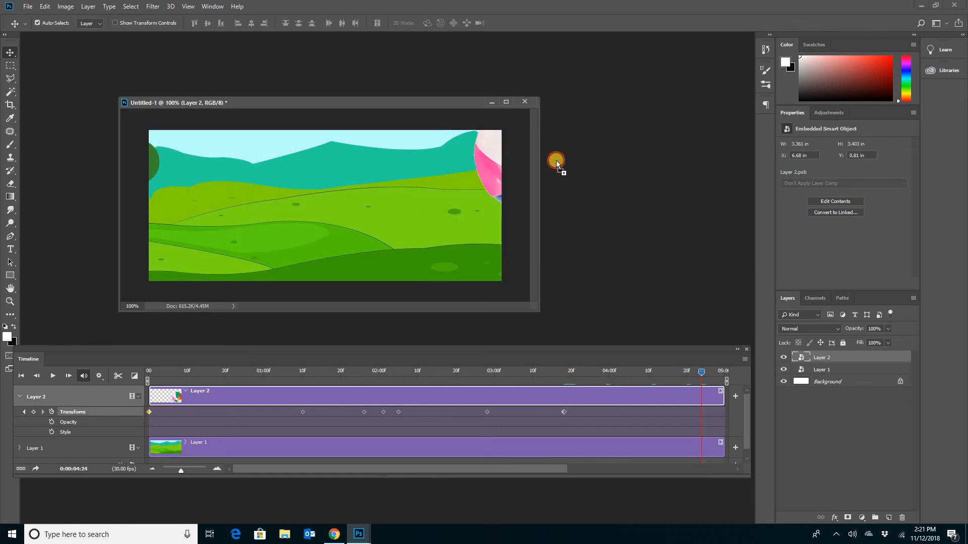
drag(474, 167, 464, 212)
drag(435, 247, 499, 165)
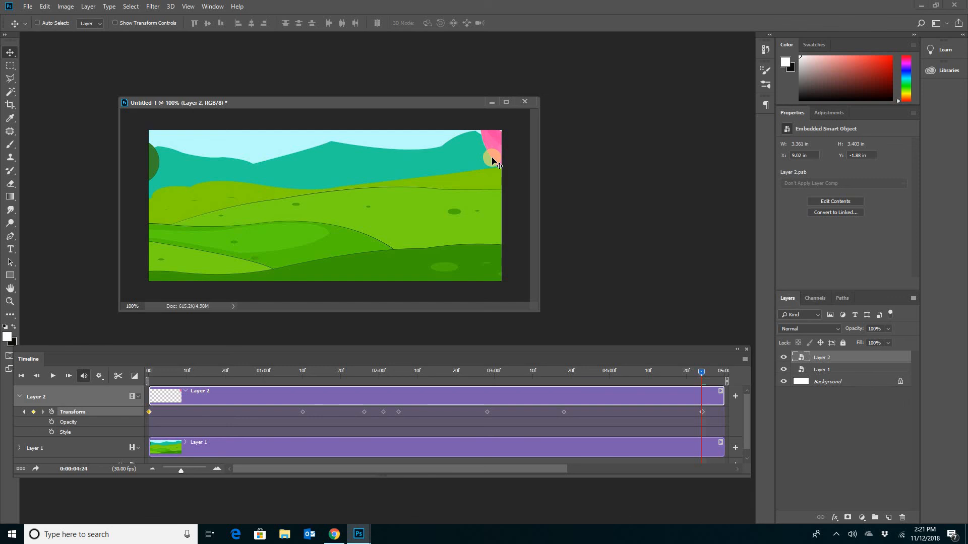
key(ctrl+t)
drag(445, 143, 628, 241)
key(Return)
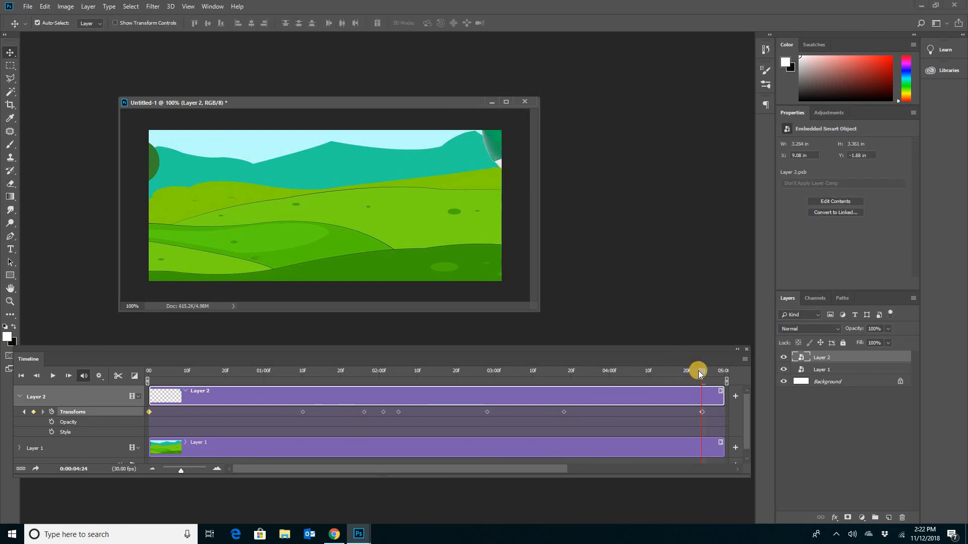
Preview the ball's full bounce across the landscape from the beginning of the timeline, then stop playback.
drag(698, 372, 116, 381)
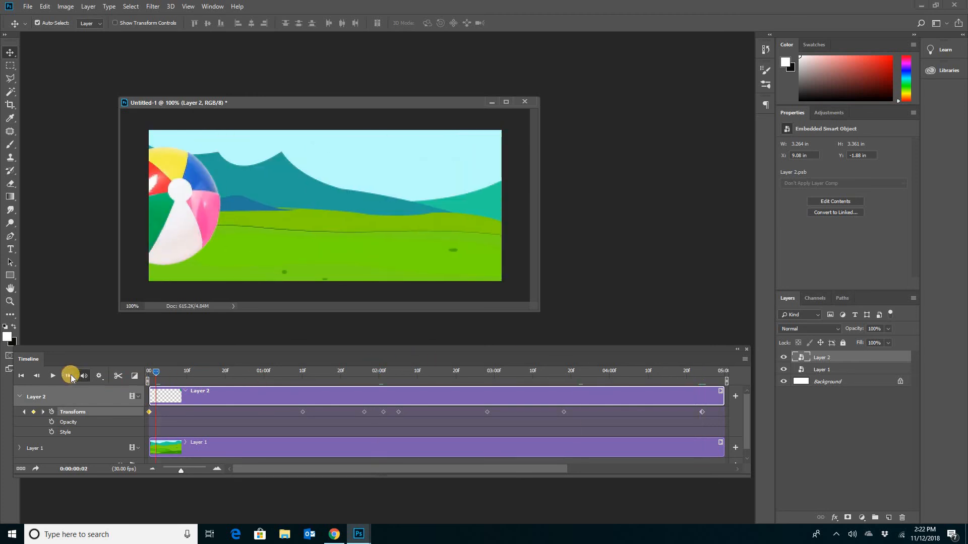
click(53, 376)
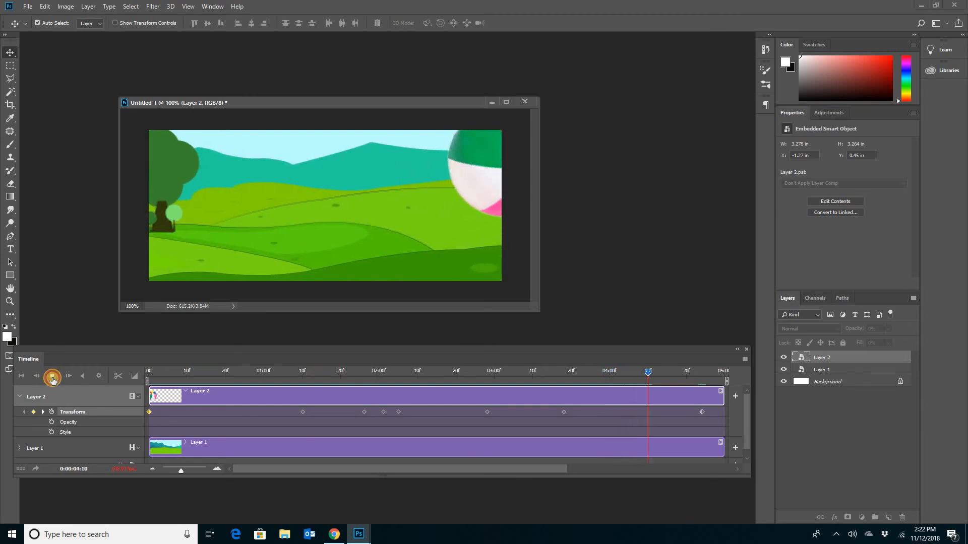
click(53, 378)
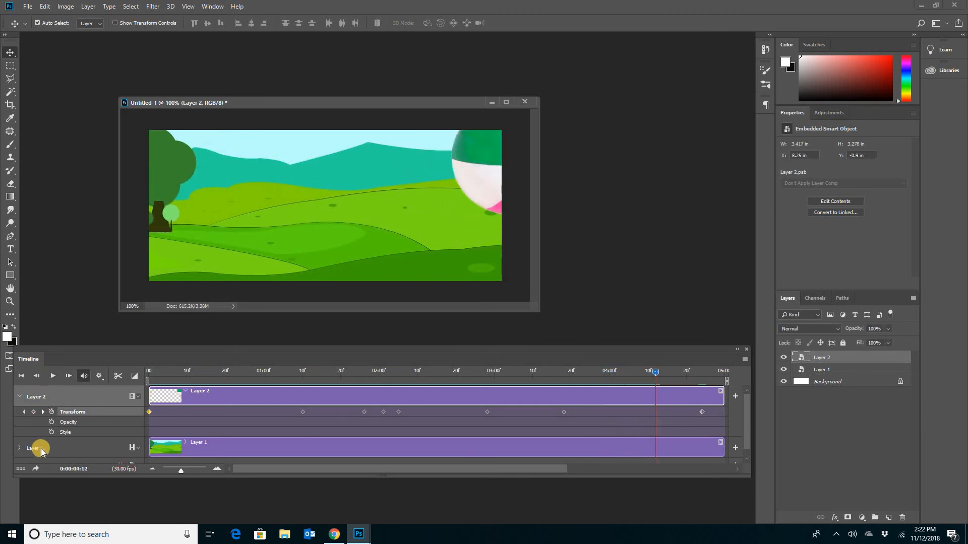